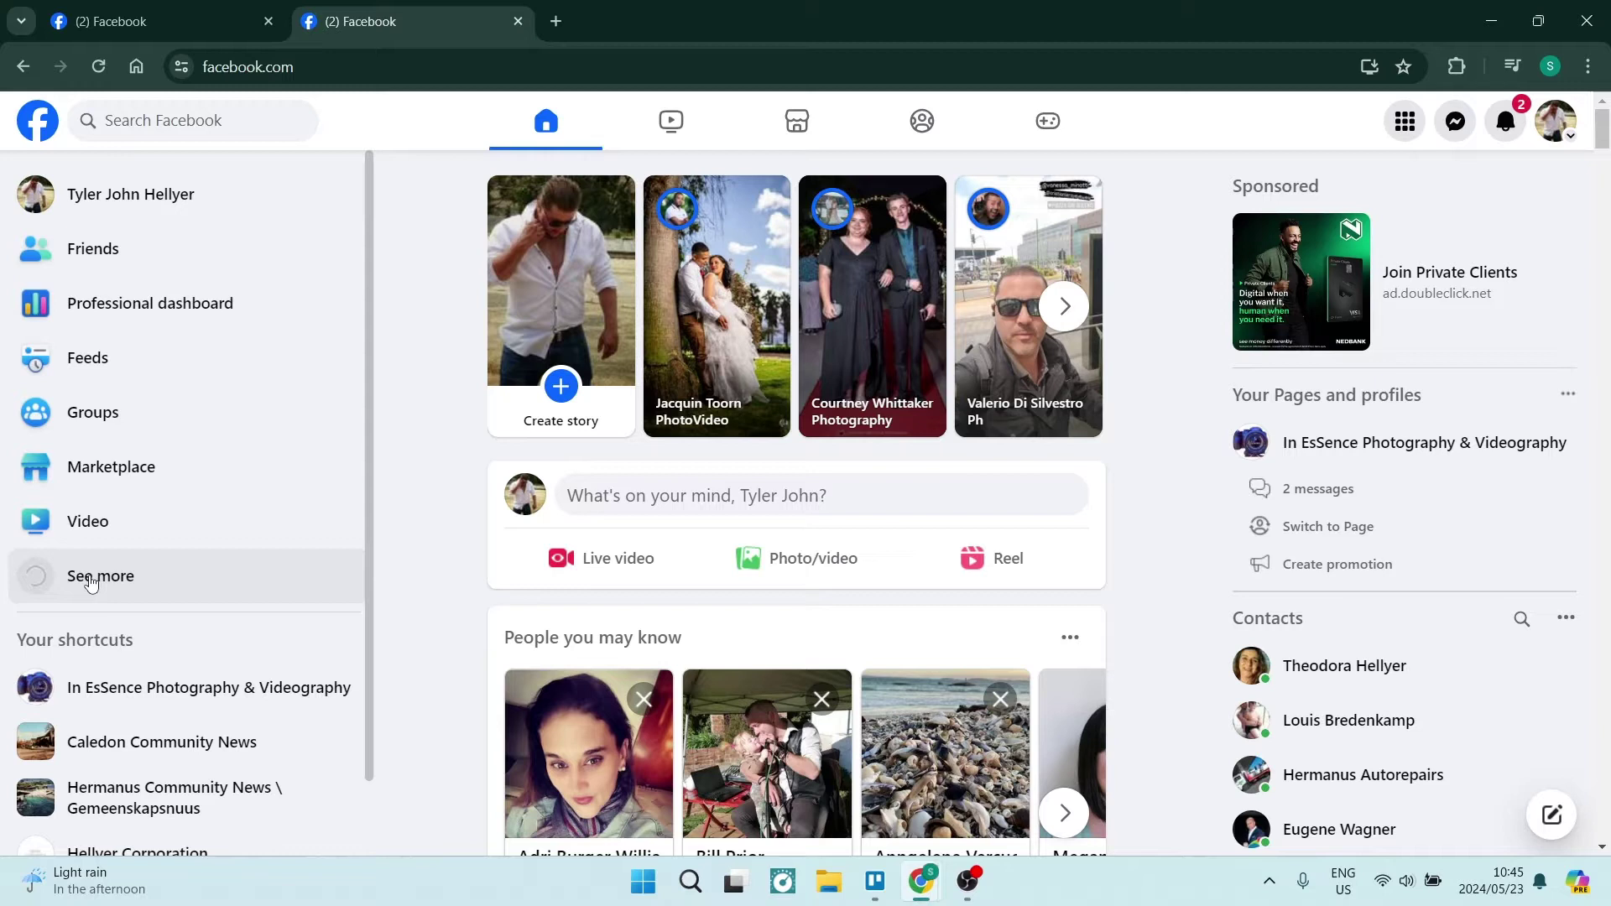
{"action": "scroll", "coordinate": [151, 474], "scroll_direction": "down", "scroll_amount": 1}
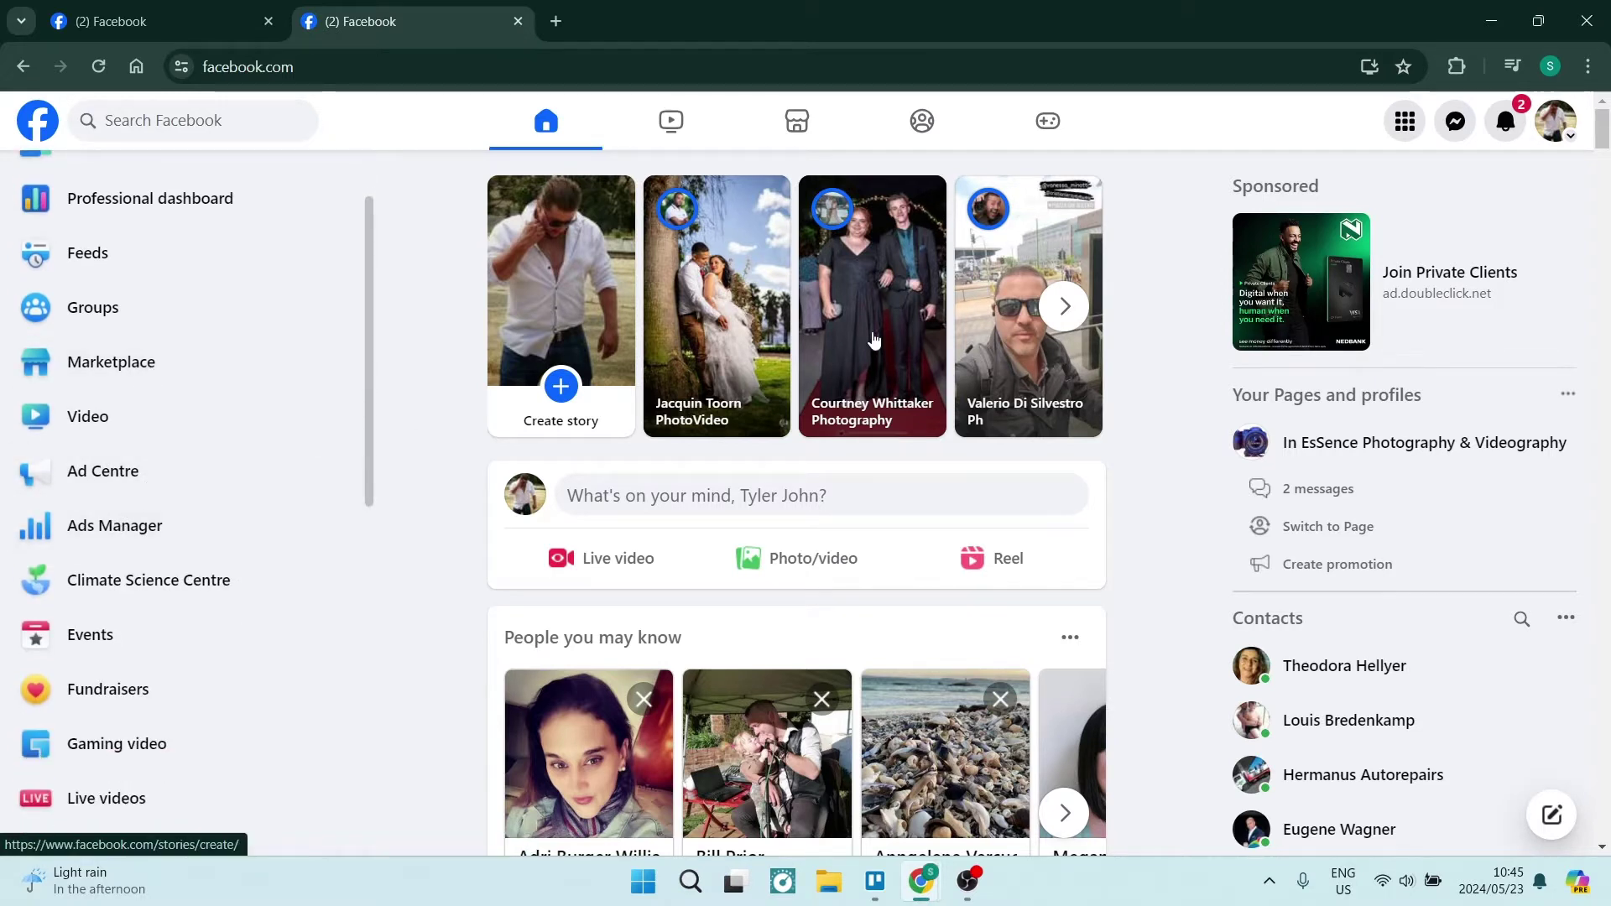
{"action": "left_click", "coordinate": [1557, 126]}
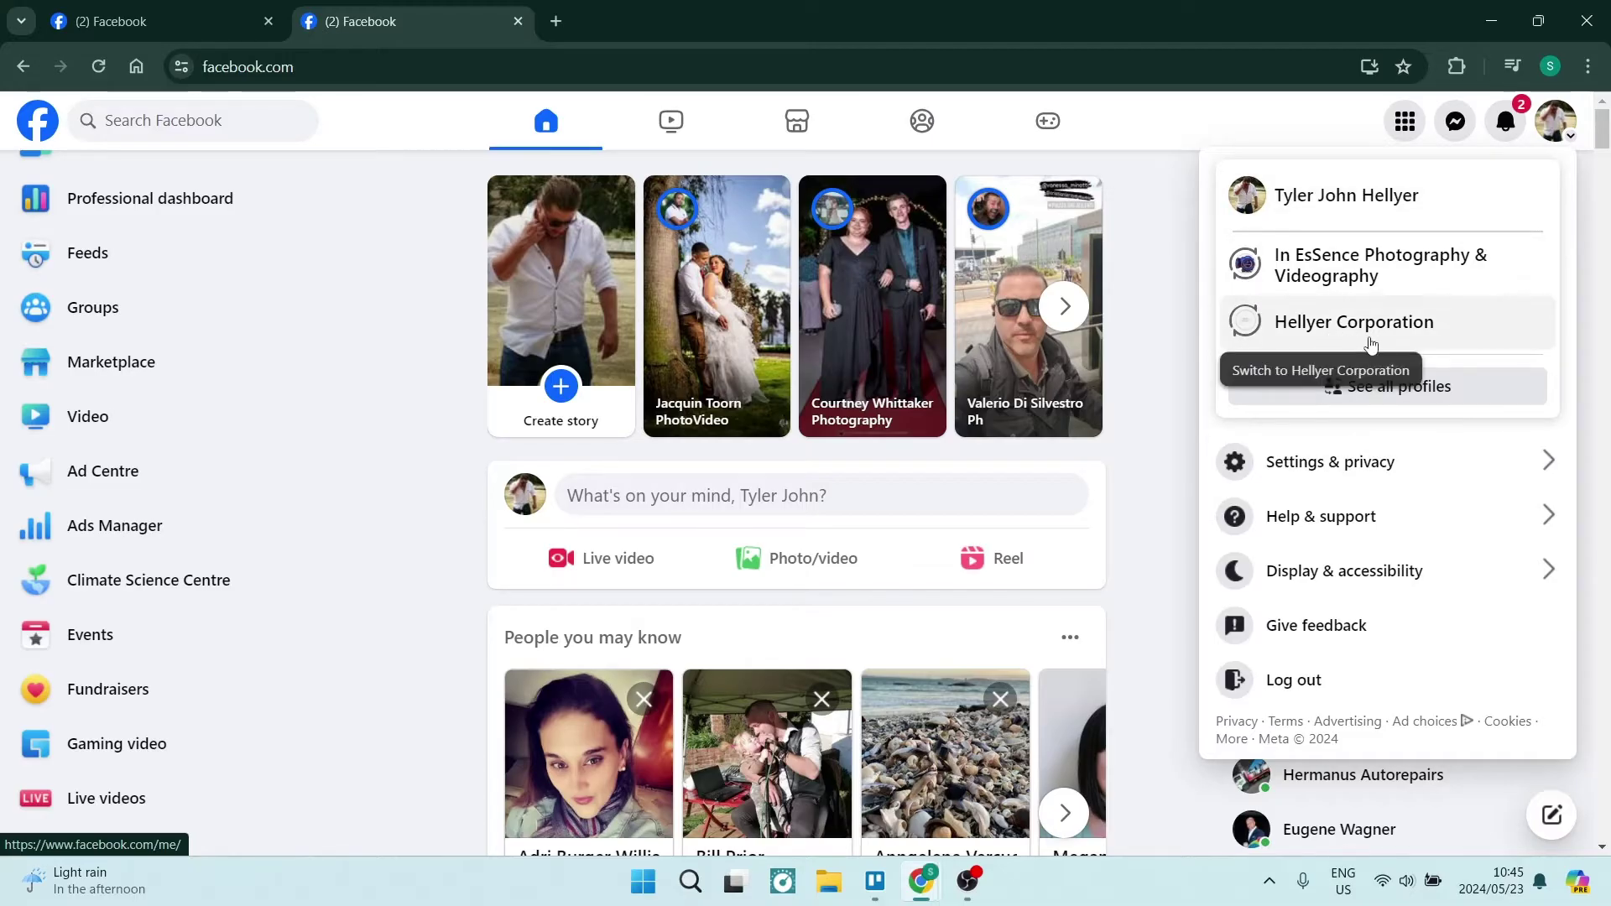
{"action": "left_click", "coordinate": [1542, 130]}
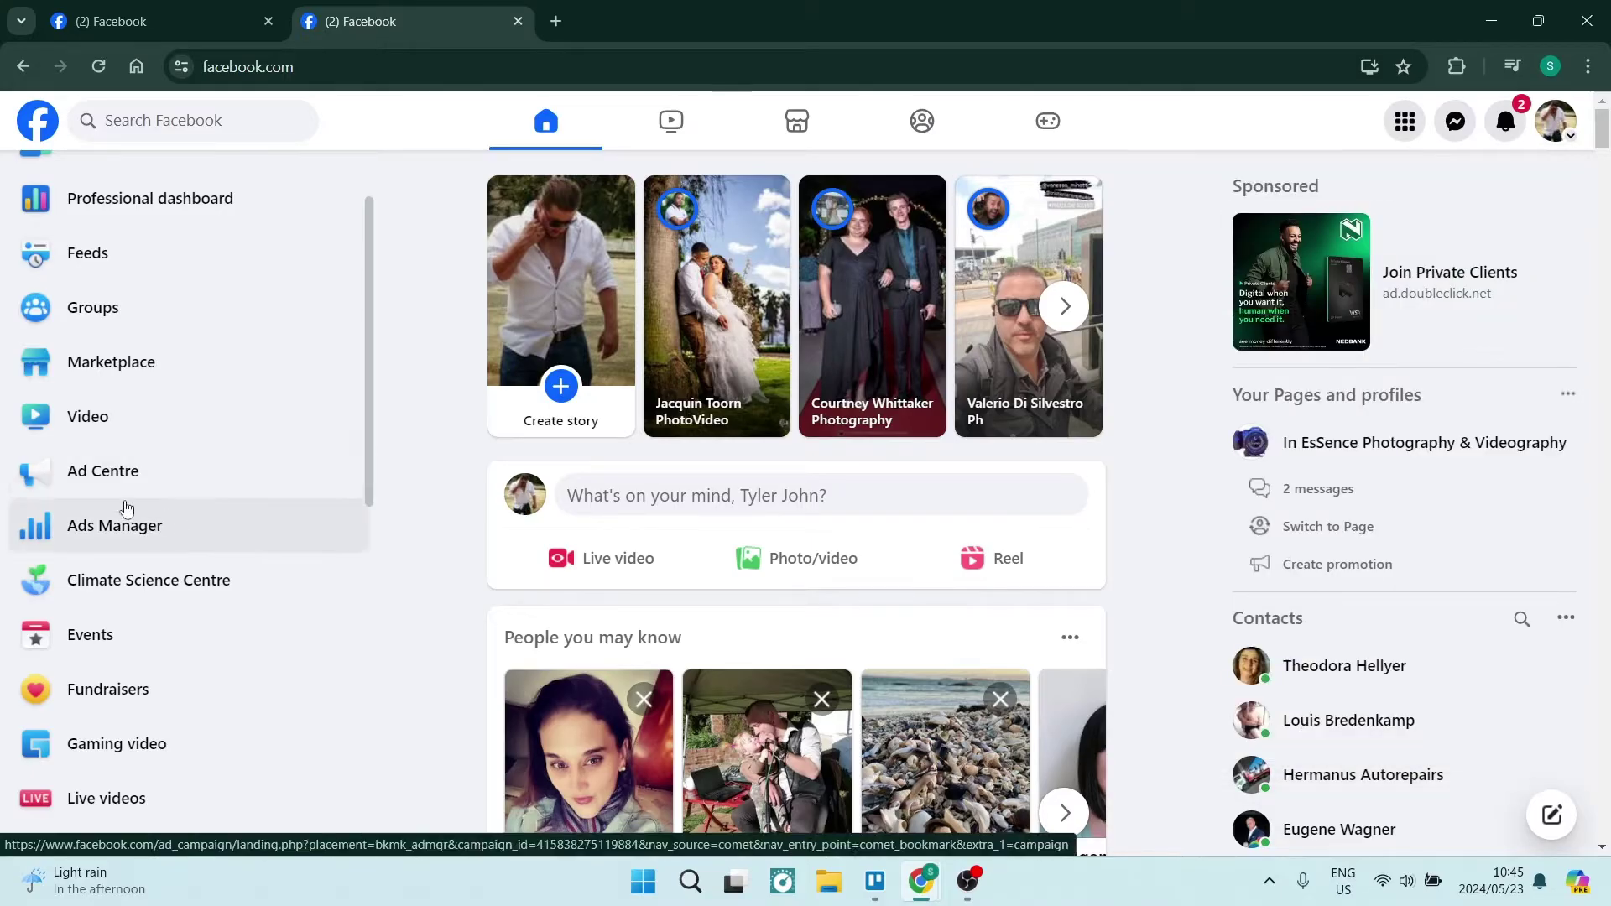
- Open Ads Manager's Campaigns view on the current ad account and show the All tools panel
{"action": "left_click", "coordinate": [121, 534]}
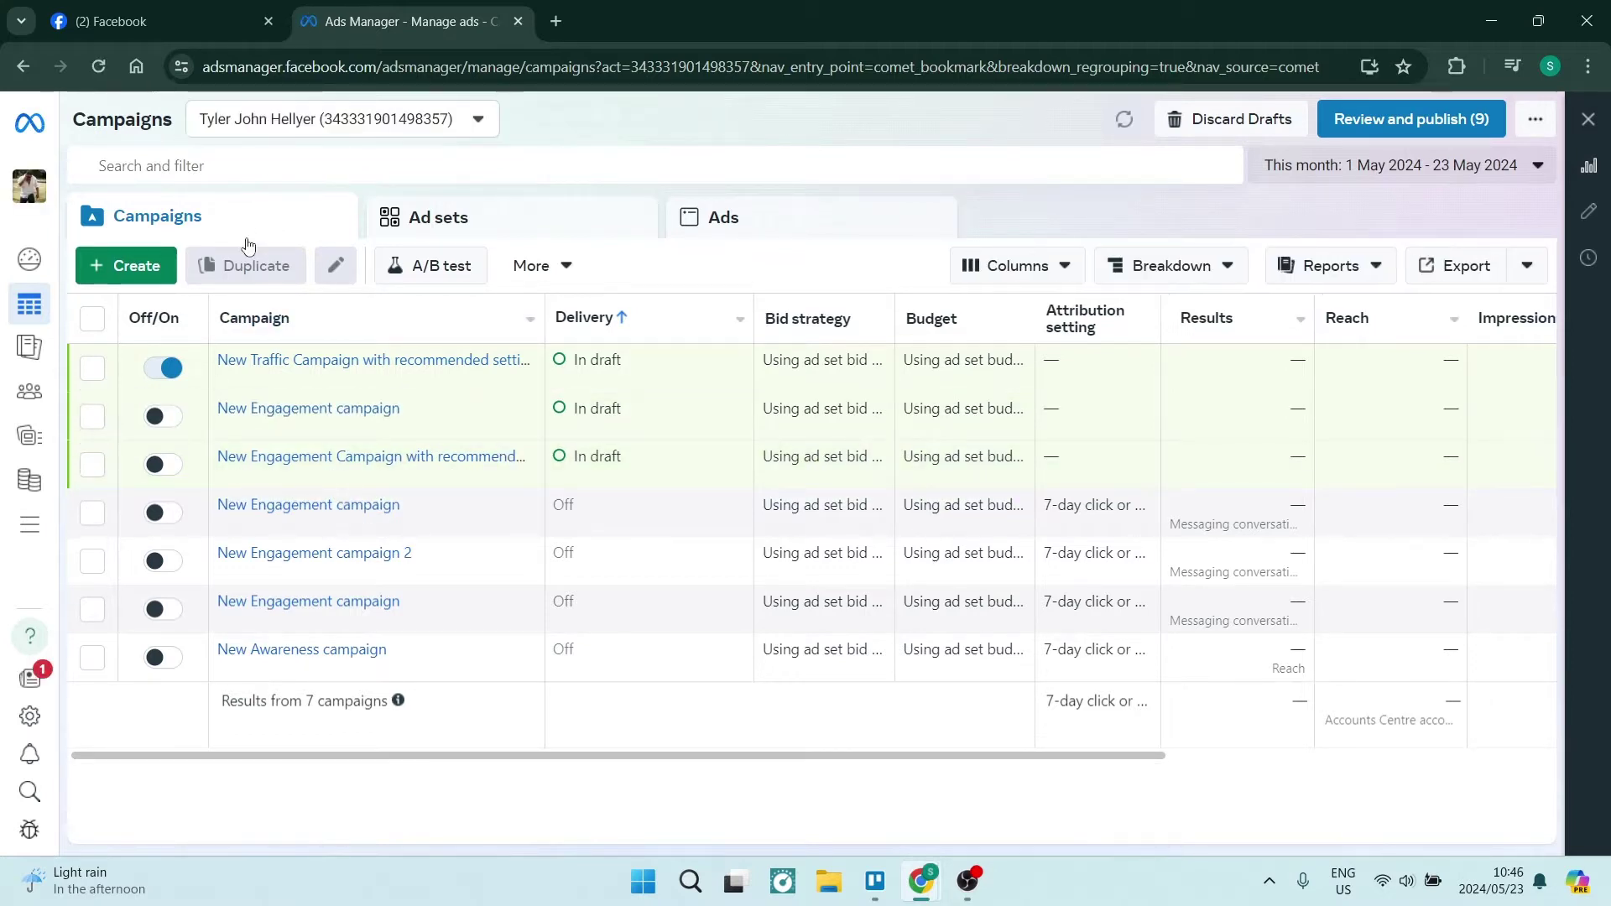
{"action": "left_click", "coordinate": [382, 120]}
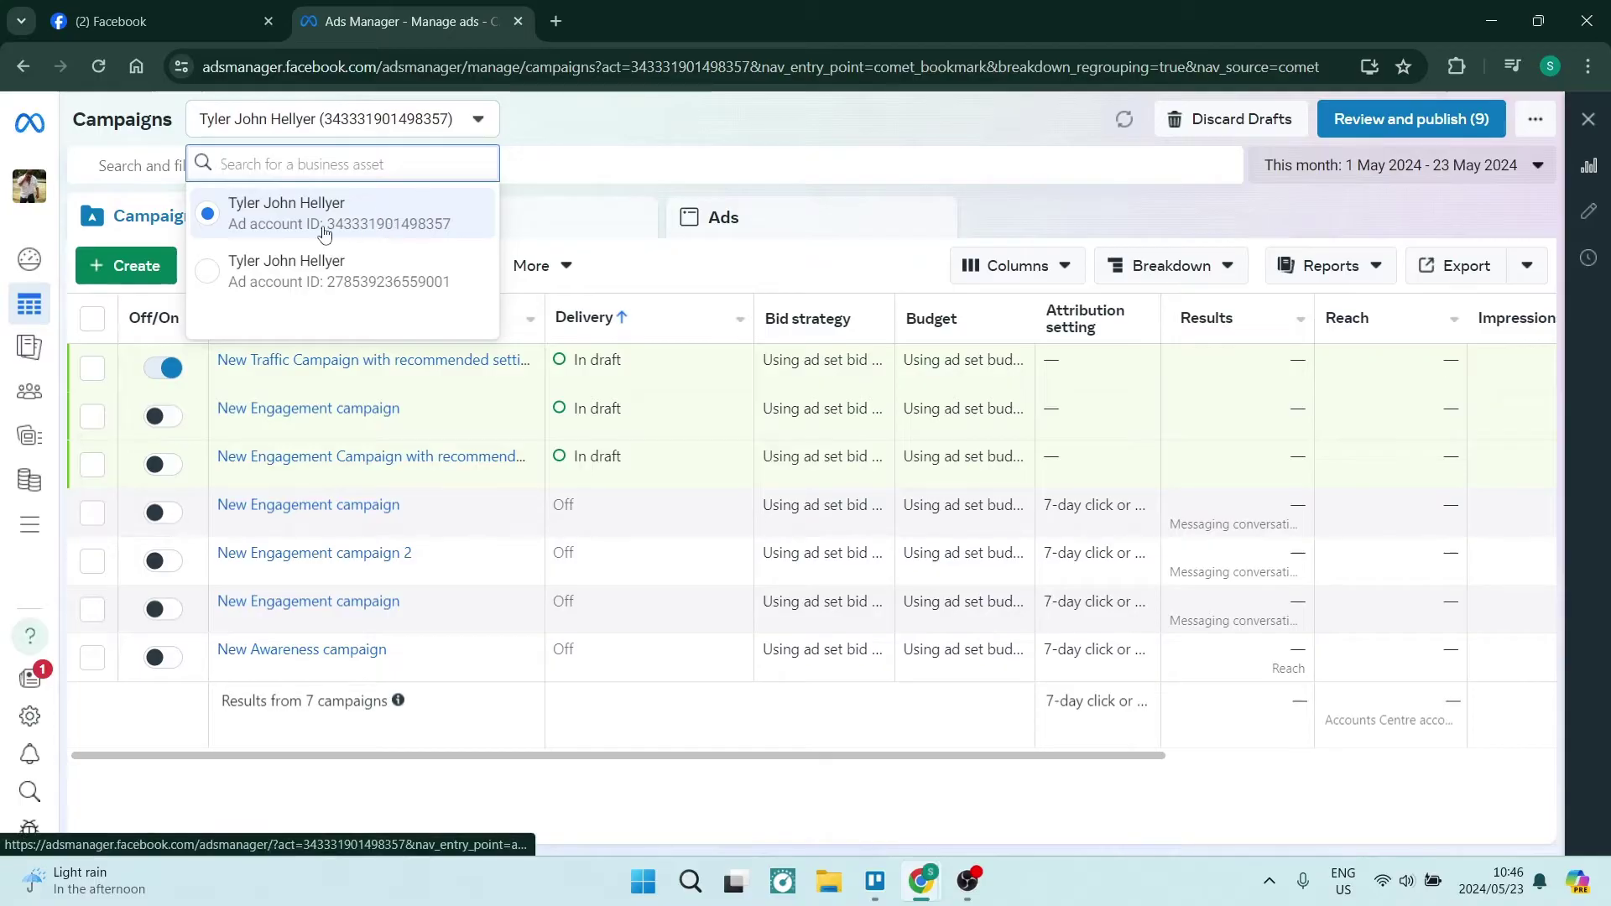
{"action": "left_click", "coordinate": [307, 234]}
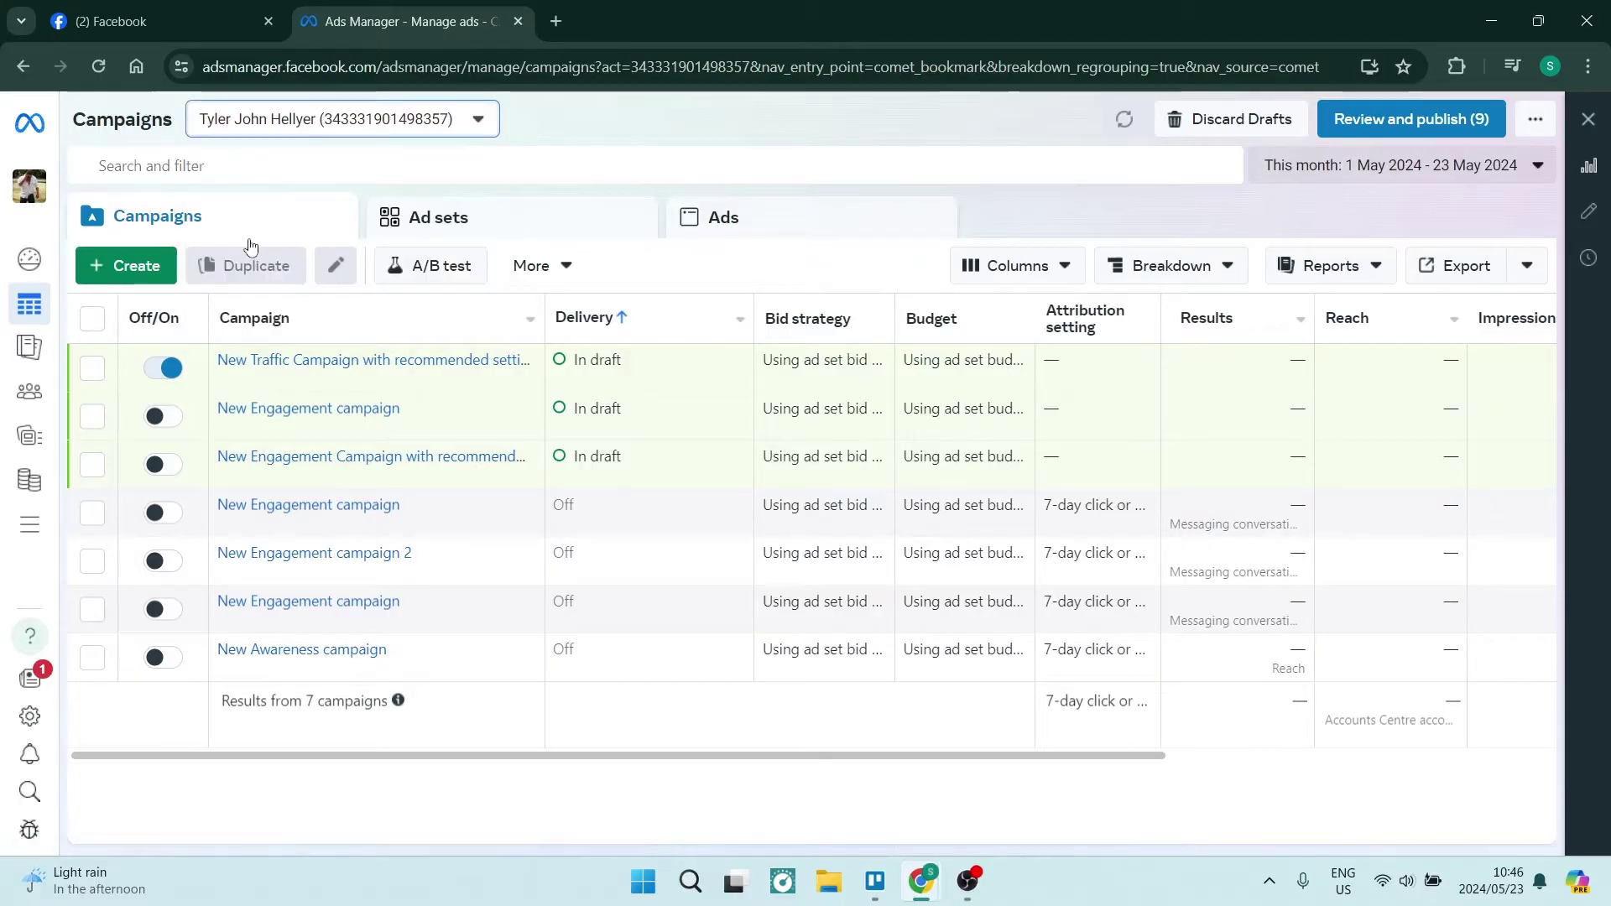
{"action": "mouse_move", "coordinate": [29, 527]}
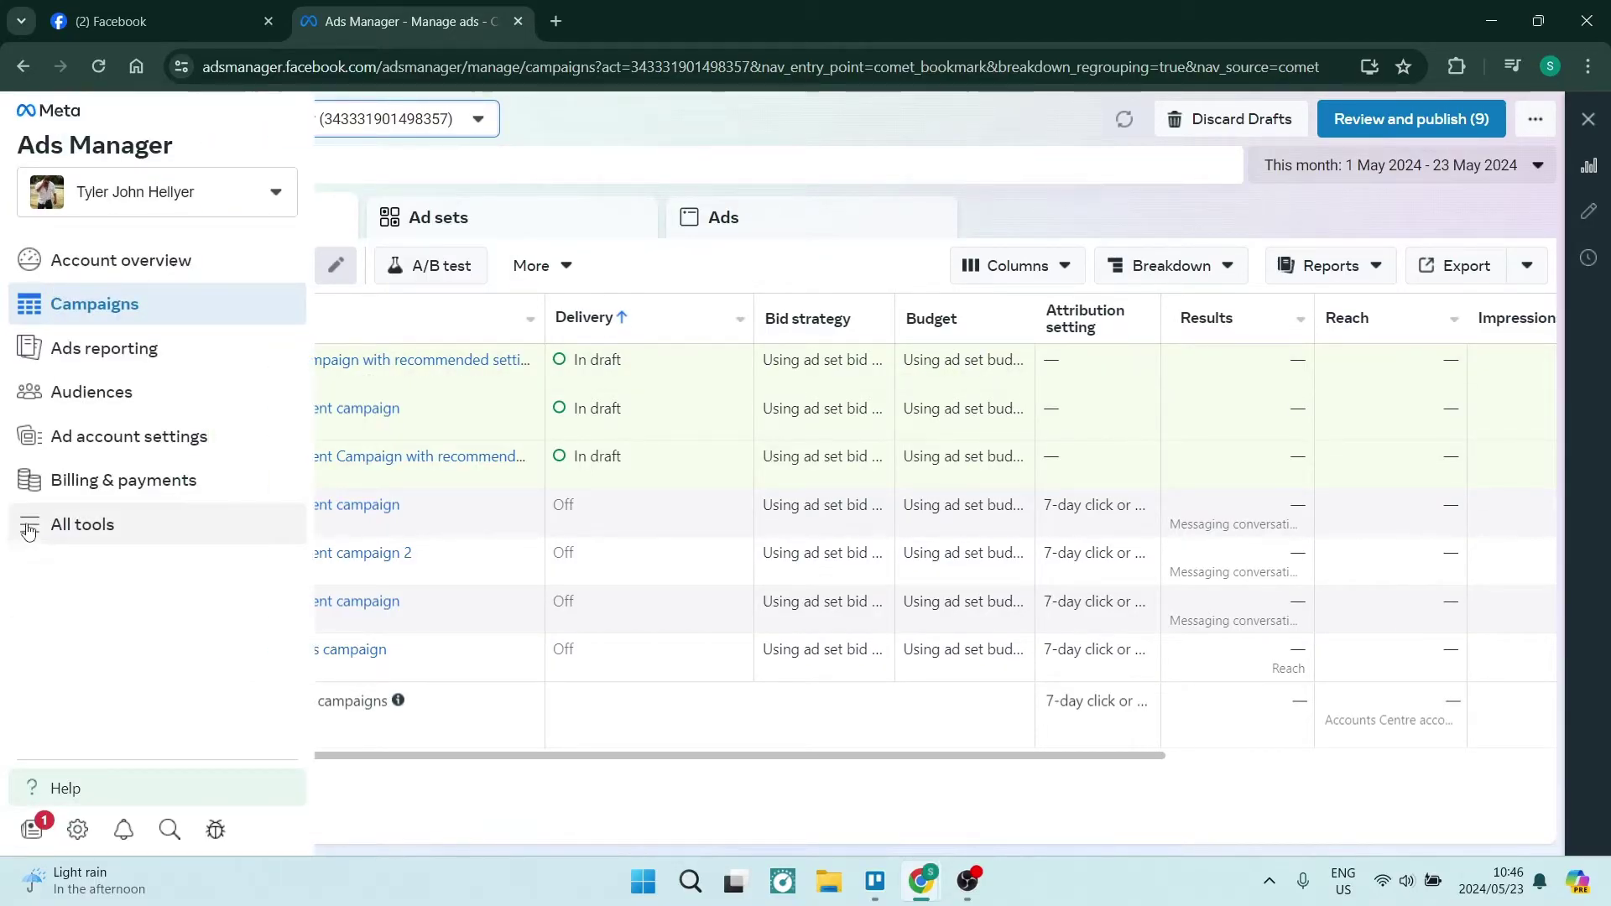
{"action": "left_click", "coordinate": [81, 528]}
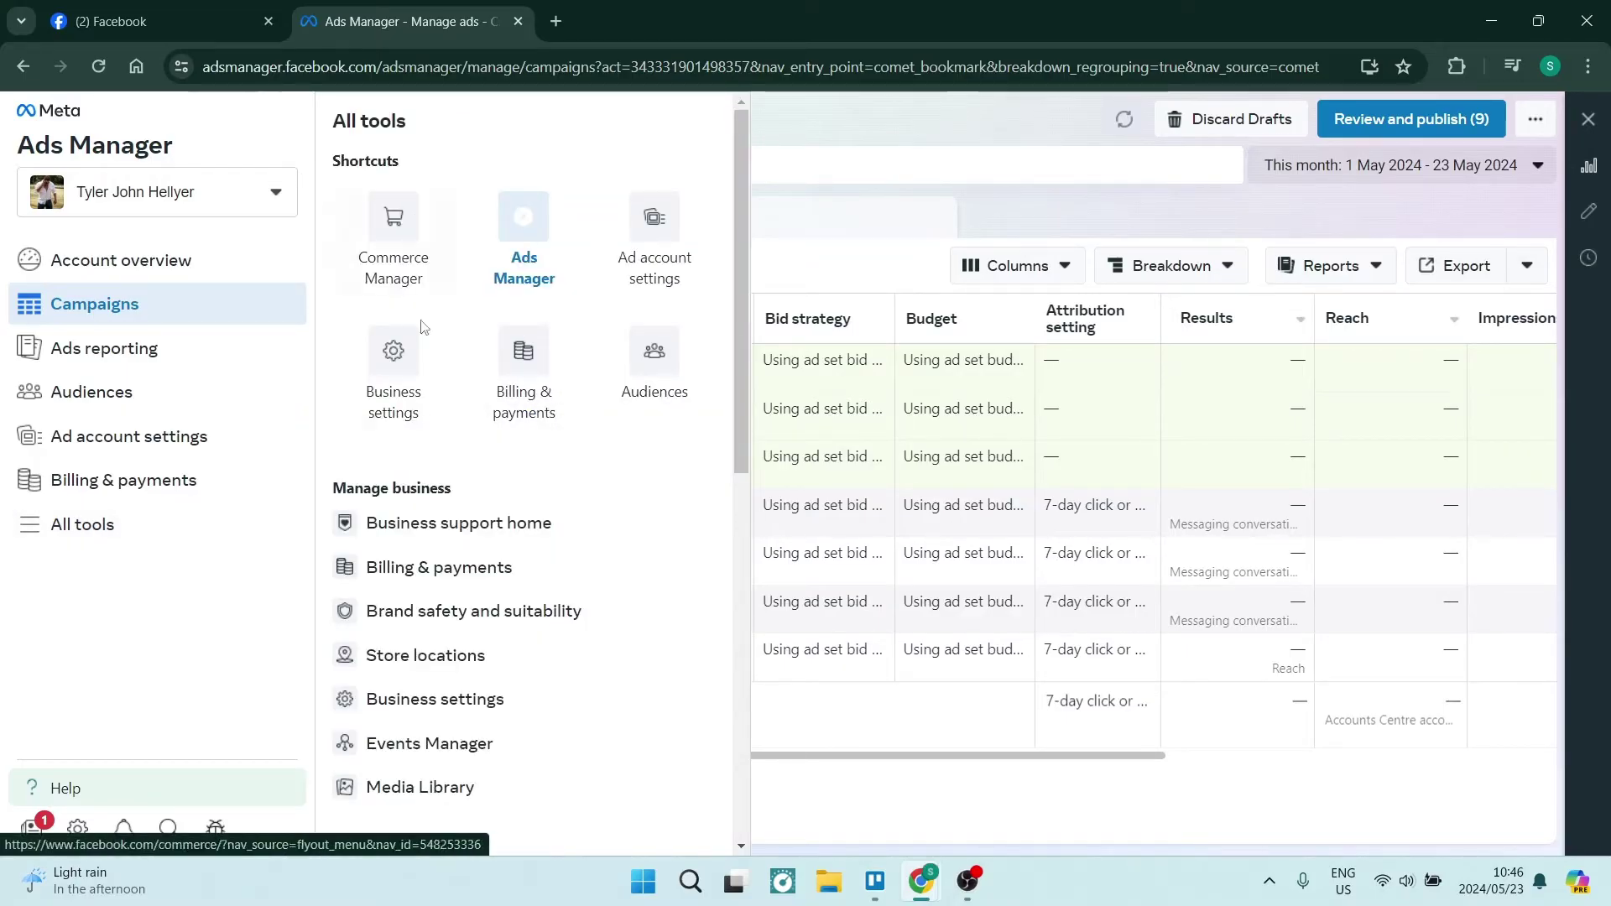
- Open Commerce Manager and start a new catalogue with '+ Add Catalogue' under Catalogues
{"action": "left_click", "coordinate": [403, 234]}
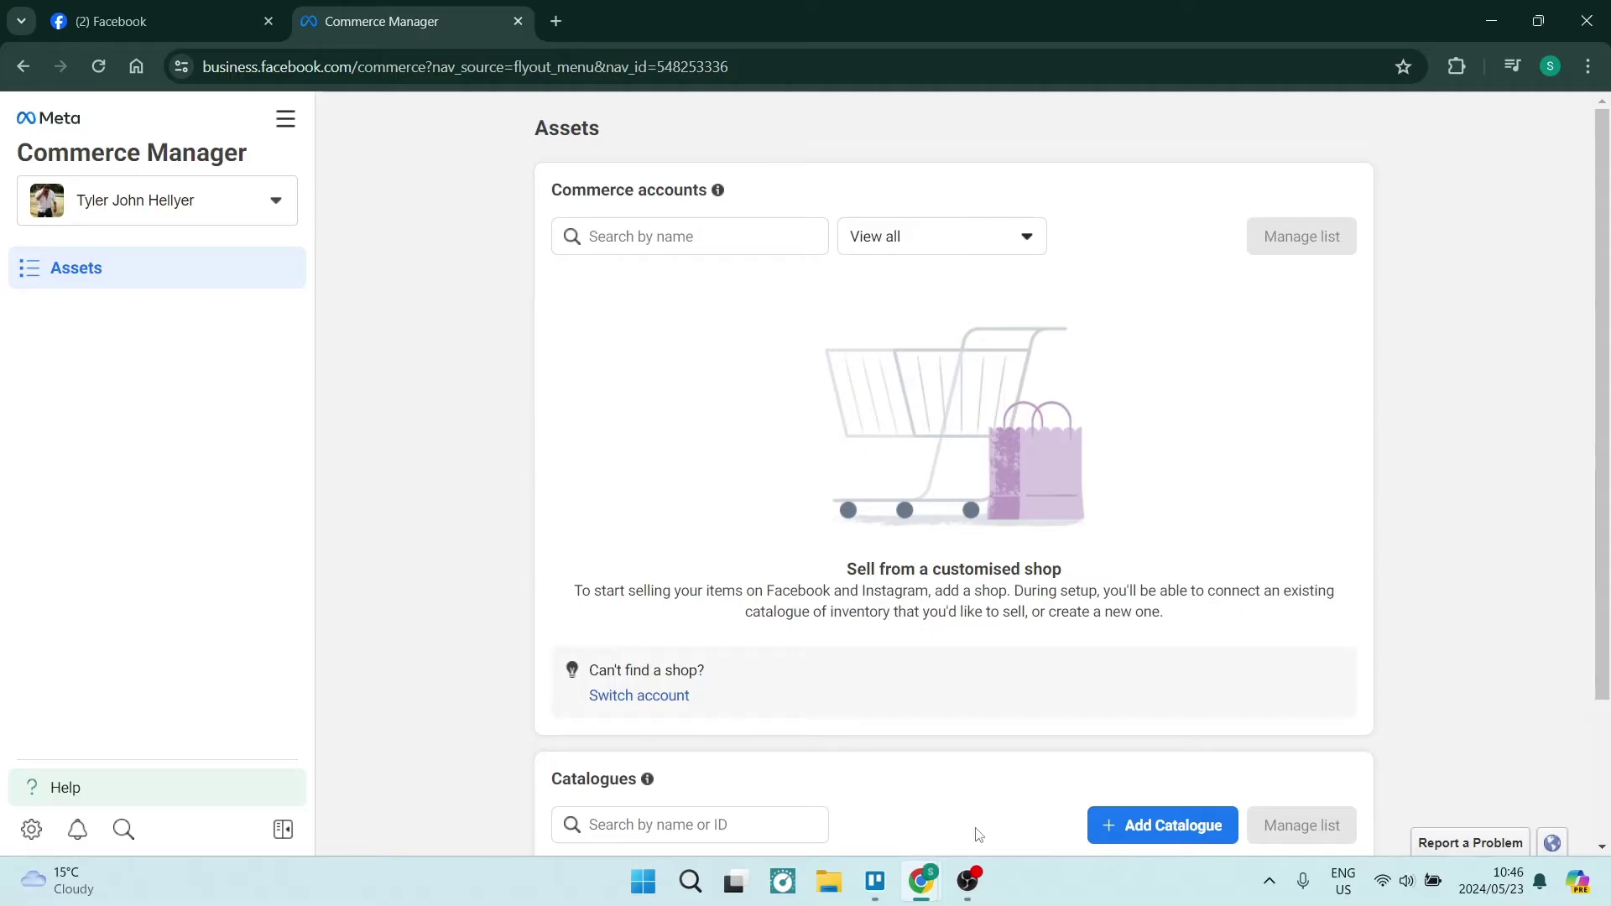
{"action": "scroll", "coordinate": [1097, 816], "scroll_direction": "down", "scroll_amount": 2}
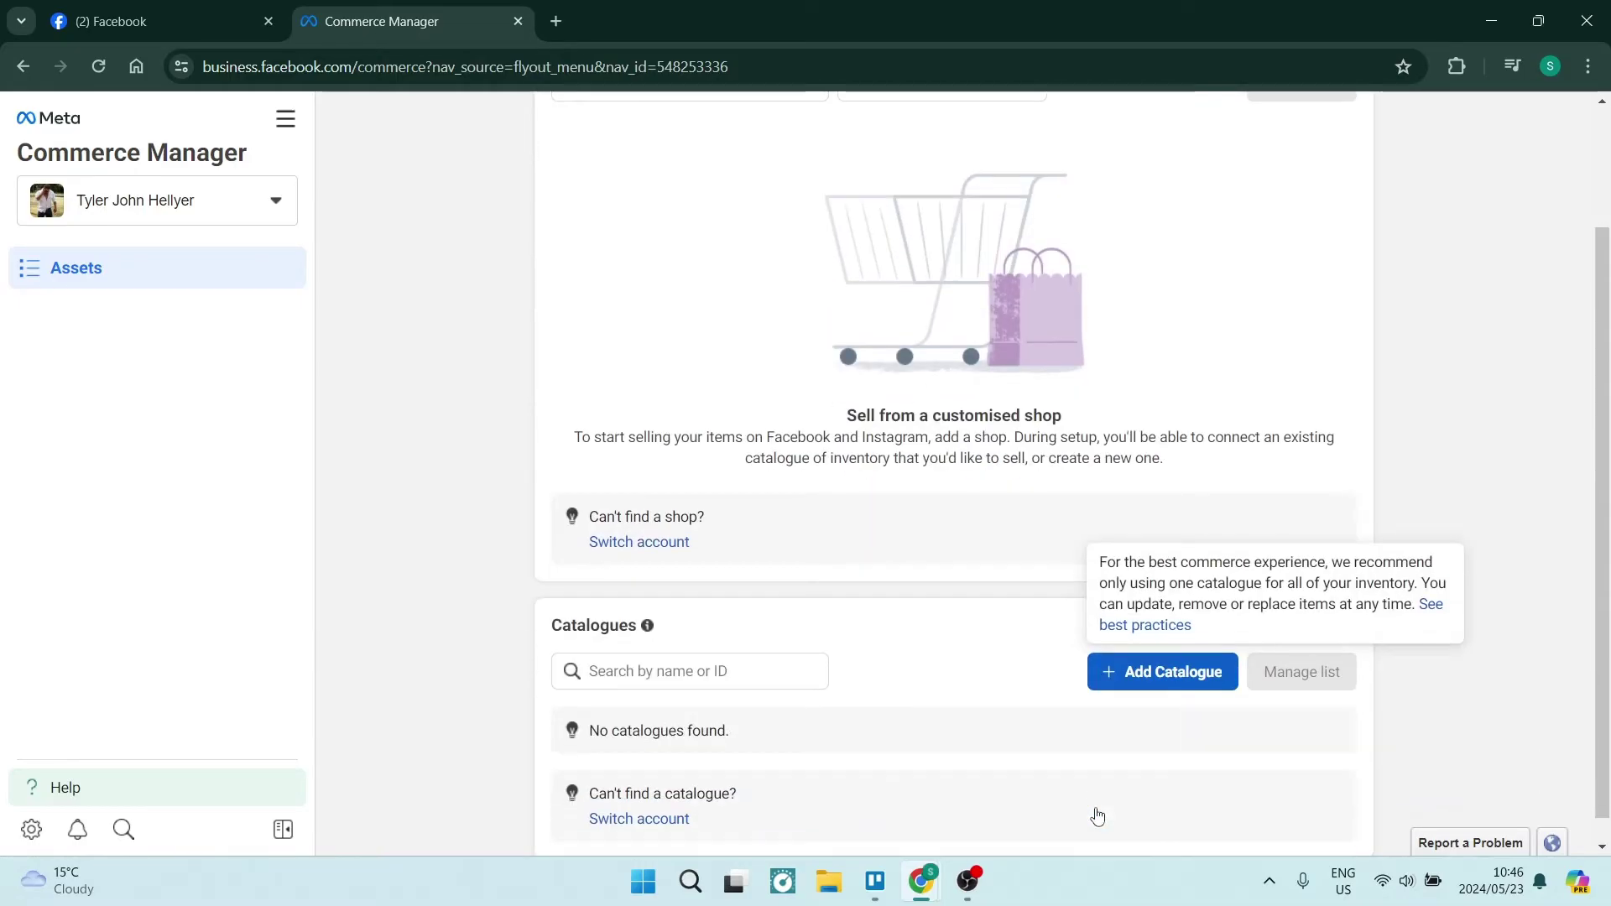
{"action": "left_click", "coordinate": [1140, 640]}
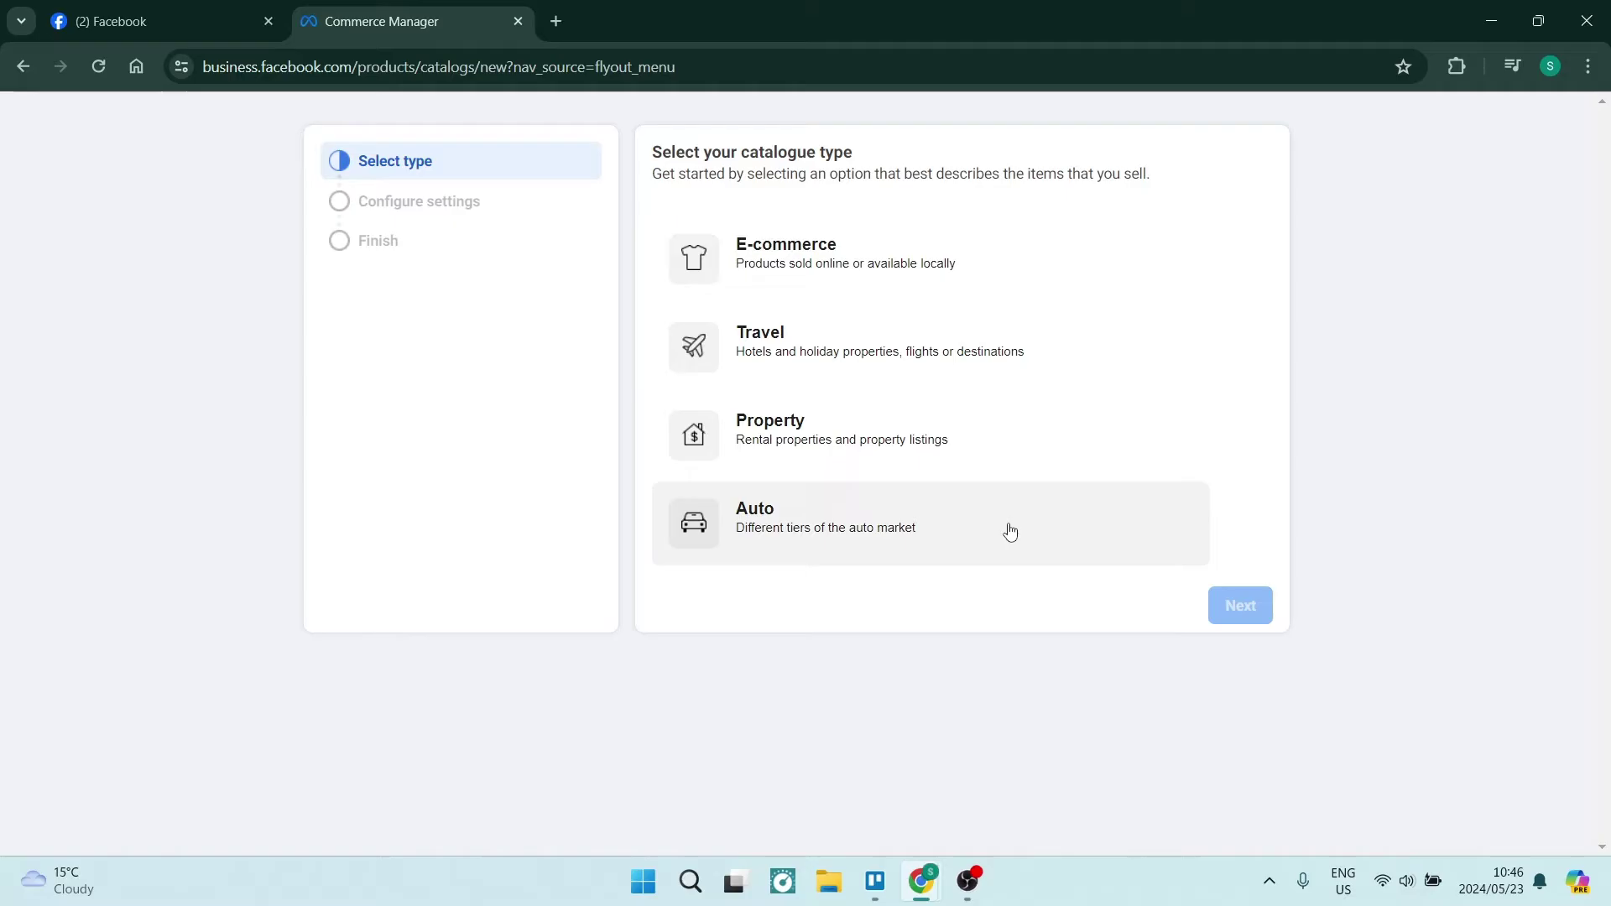
- Choose an E-commerce catalogue for Local products and continue to location information
{"action": "left_click", "coordinate": [857, 261]}
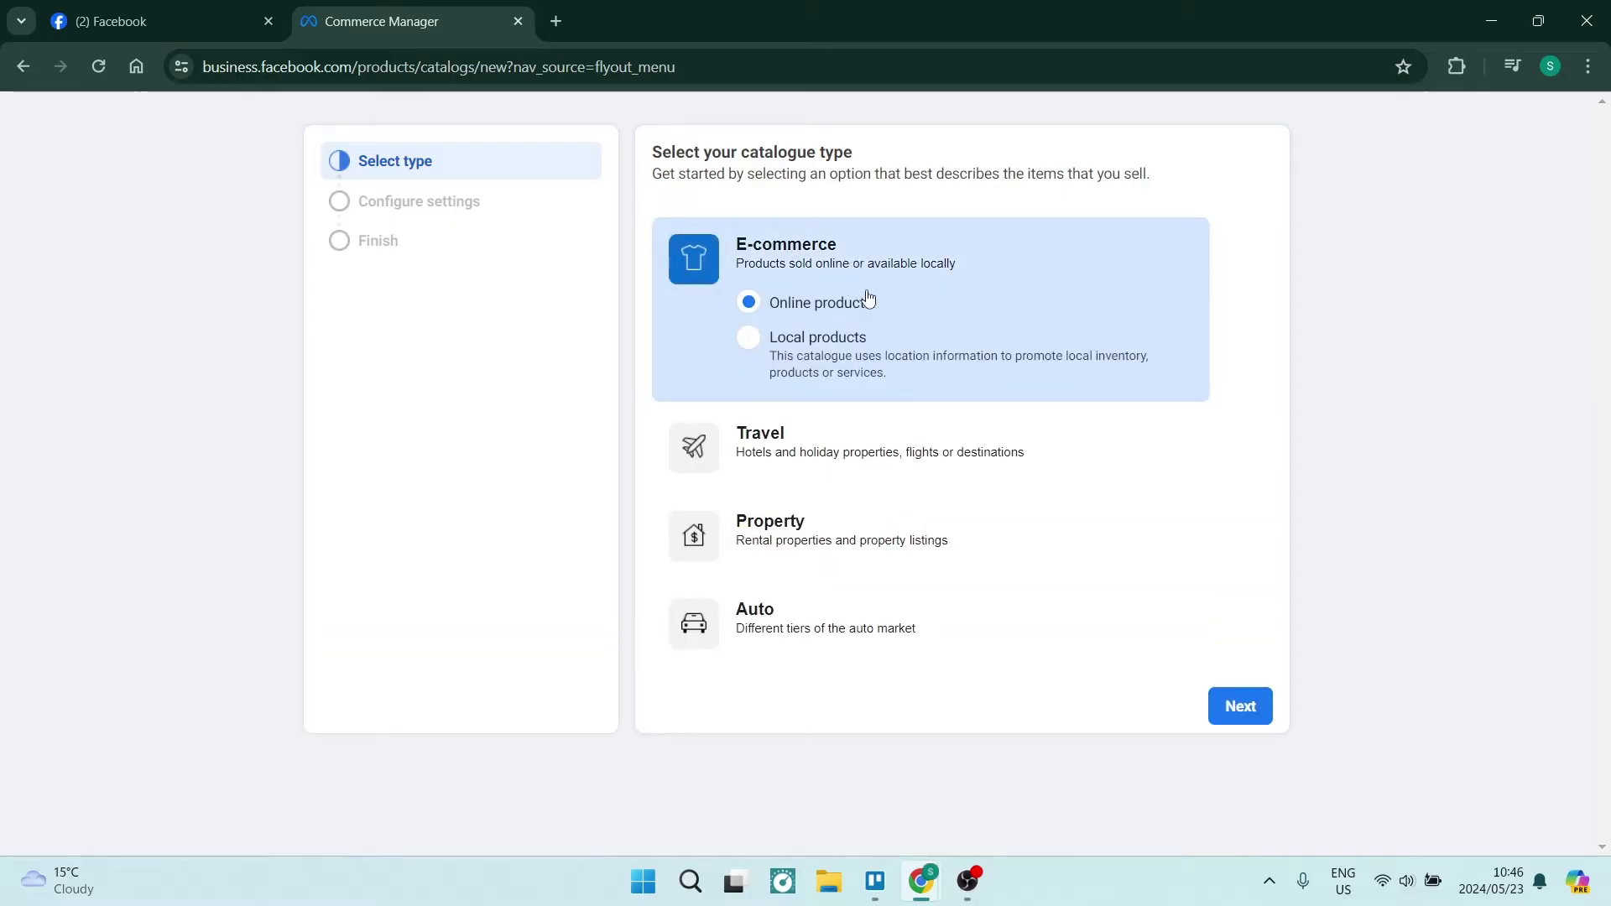
{"action": "left_click", "coordinate": [748, 338]}
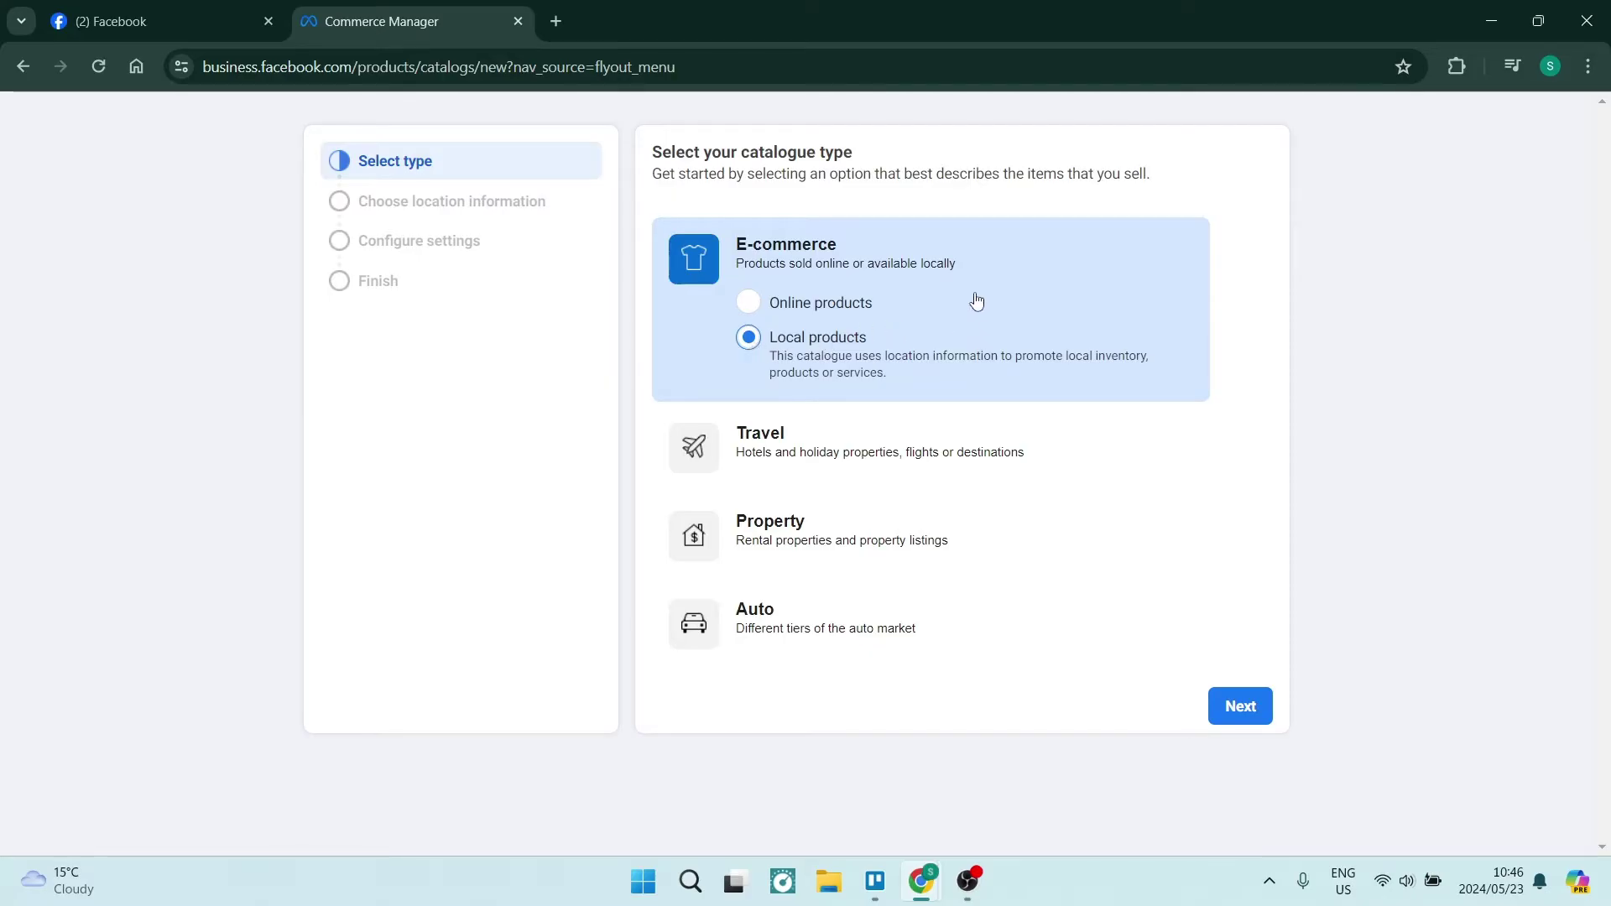
{"action": "left_click", "coordinate": [749, 304]}
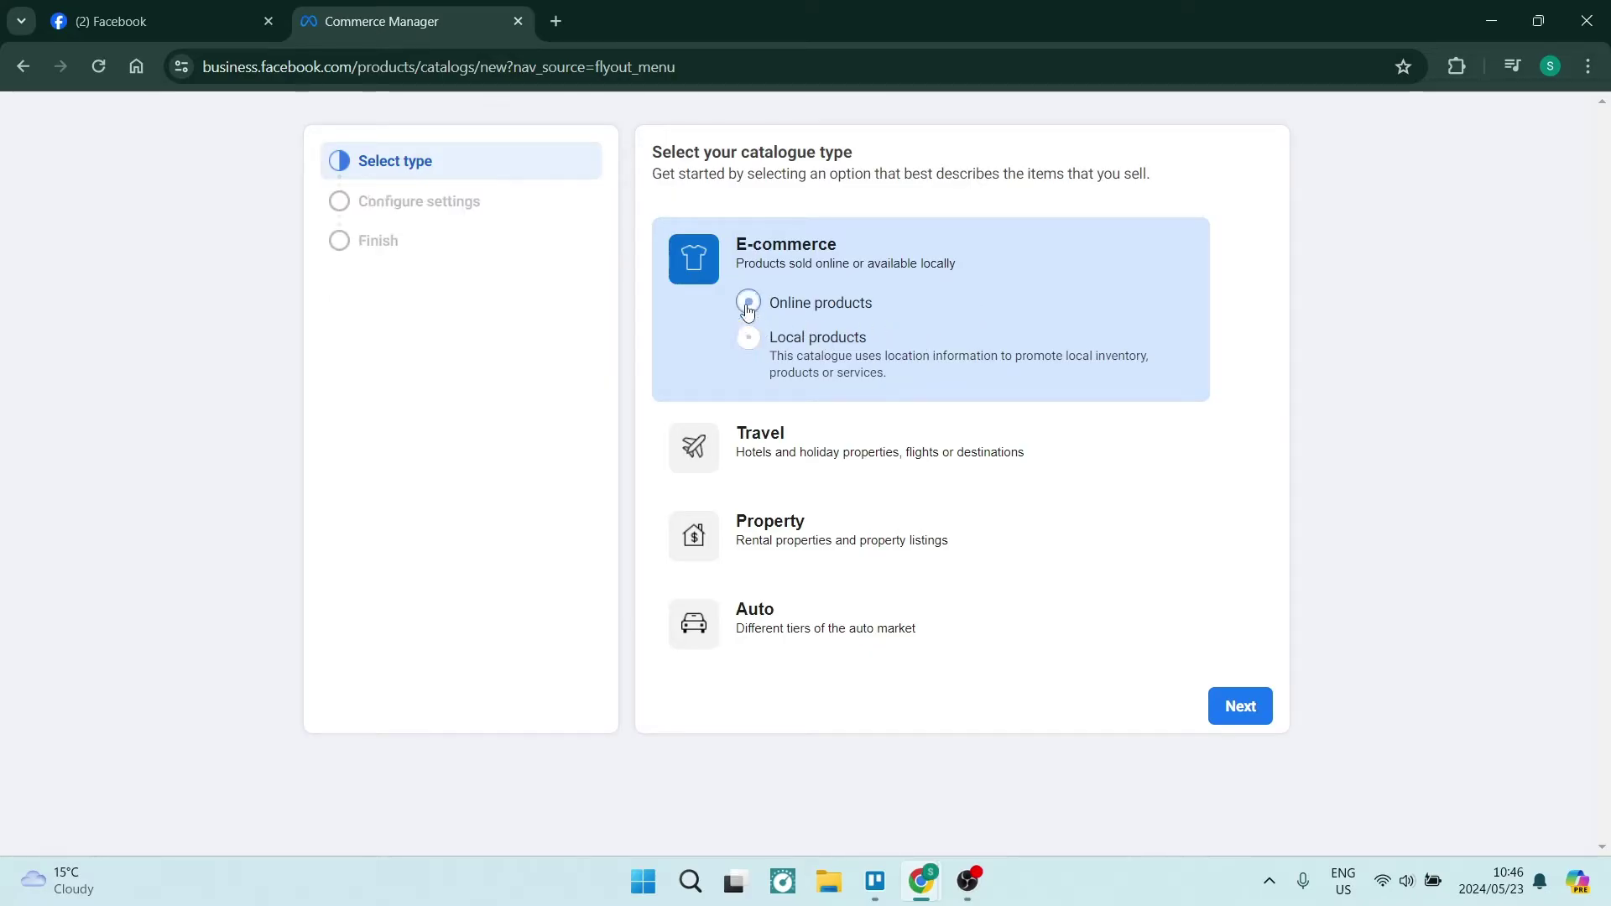
{"action": "left_click", "coordinate": [750, 349]}
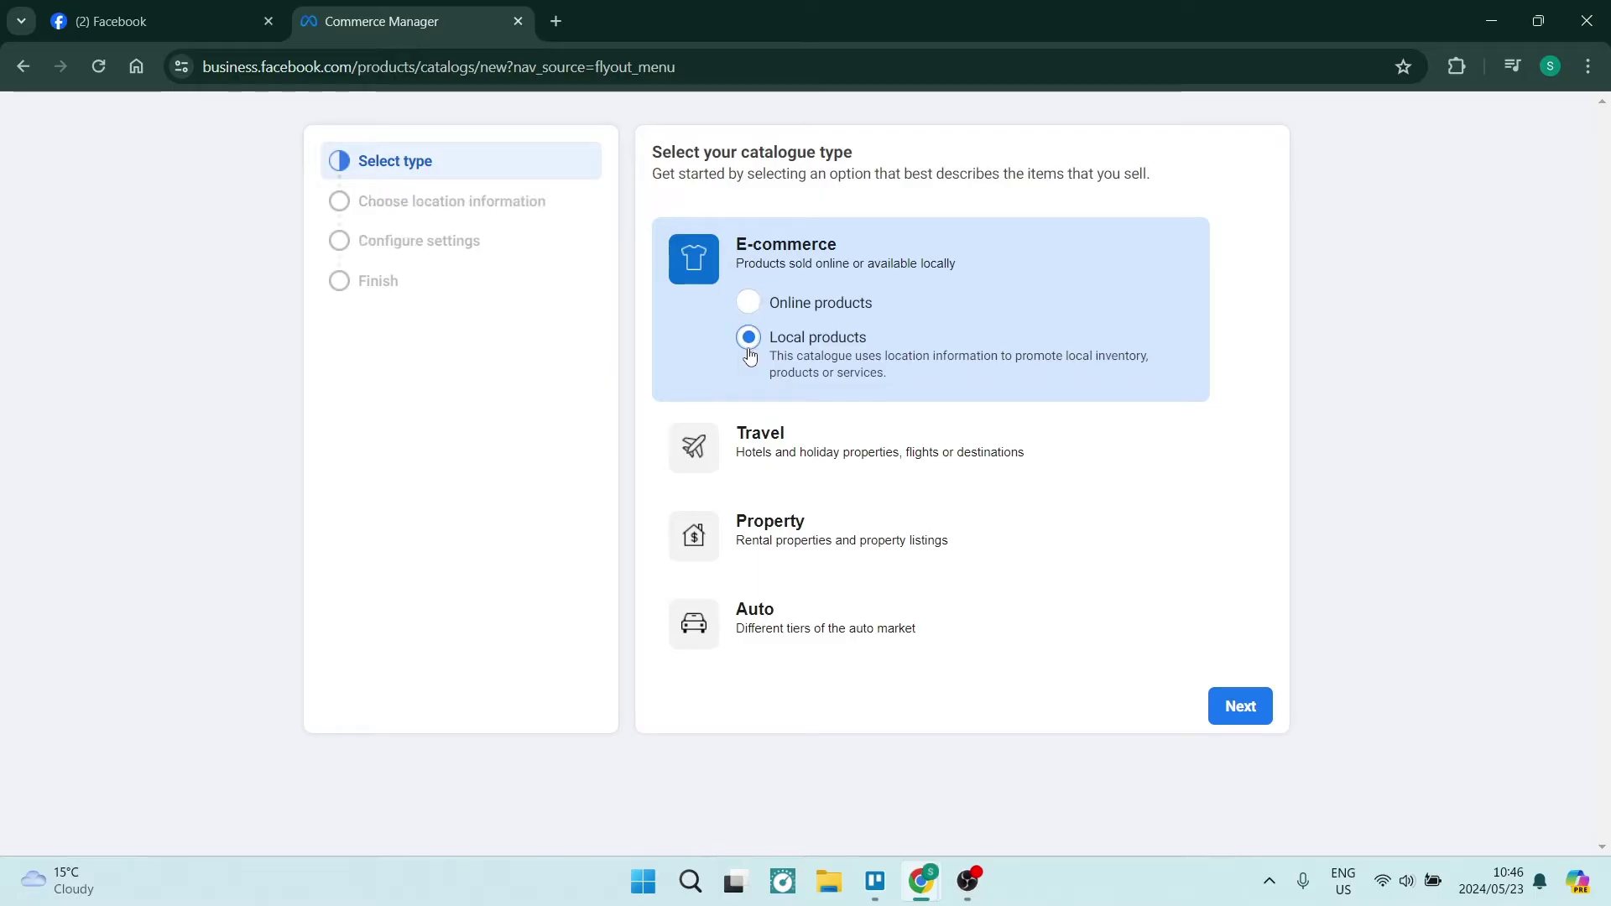
{"action": "left_click", "coordinate": [1240, 705]}
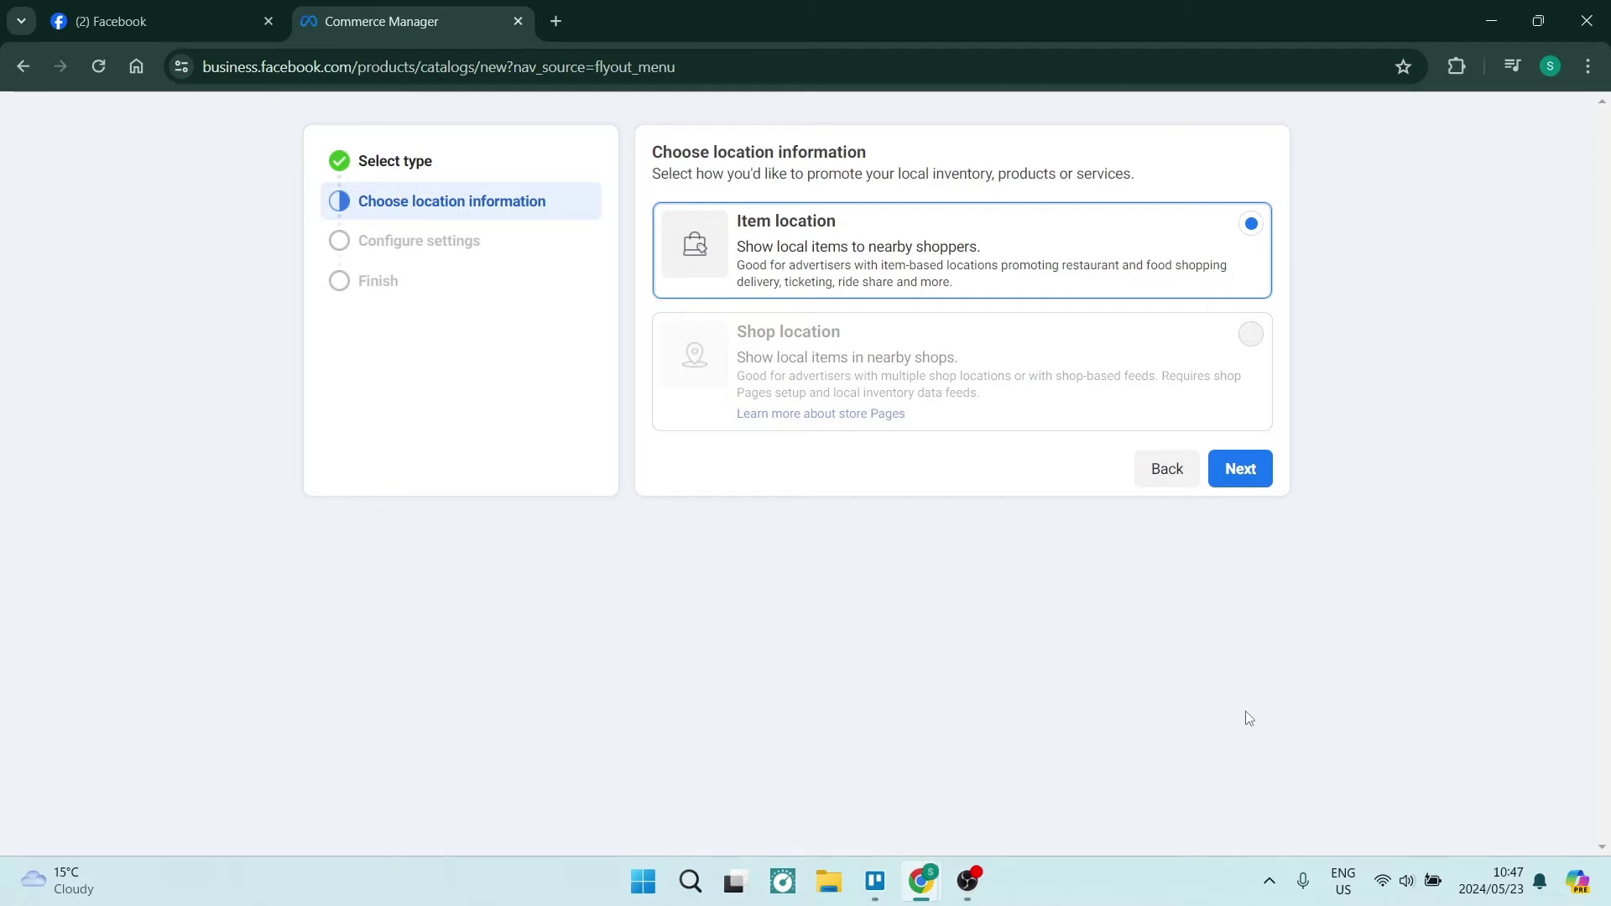
- Keep Item location as the location information and advance to catalogue settings
{"action": "mouse_move", "coordinate": [920, 373]}
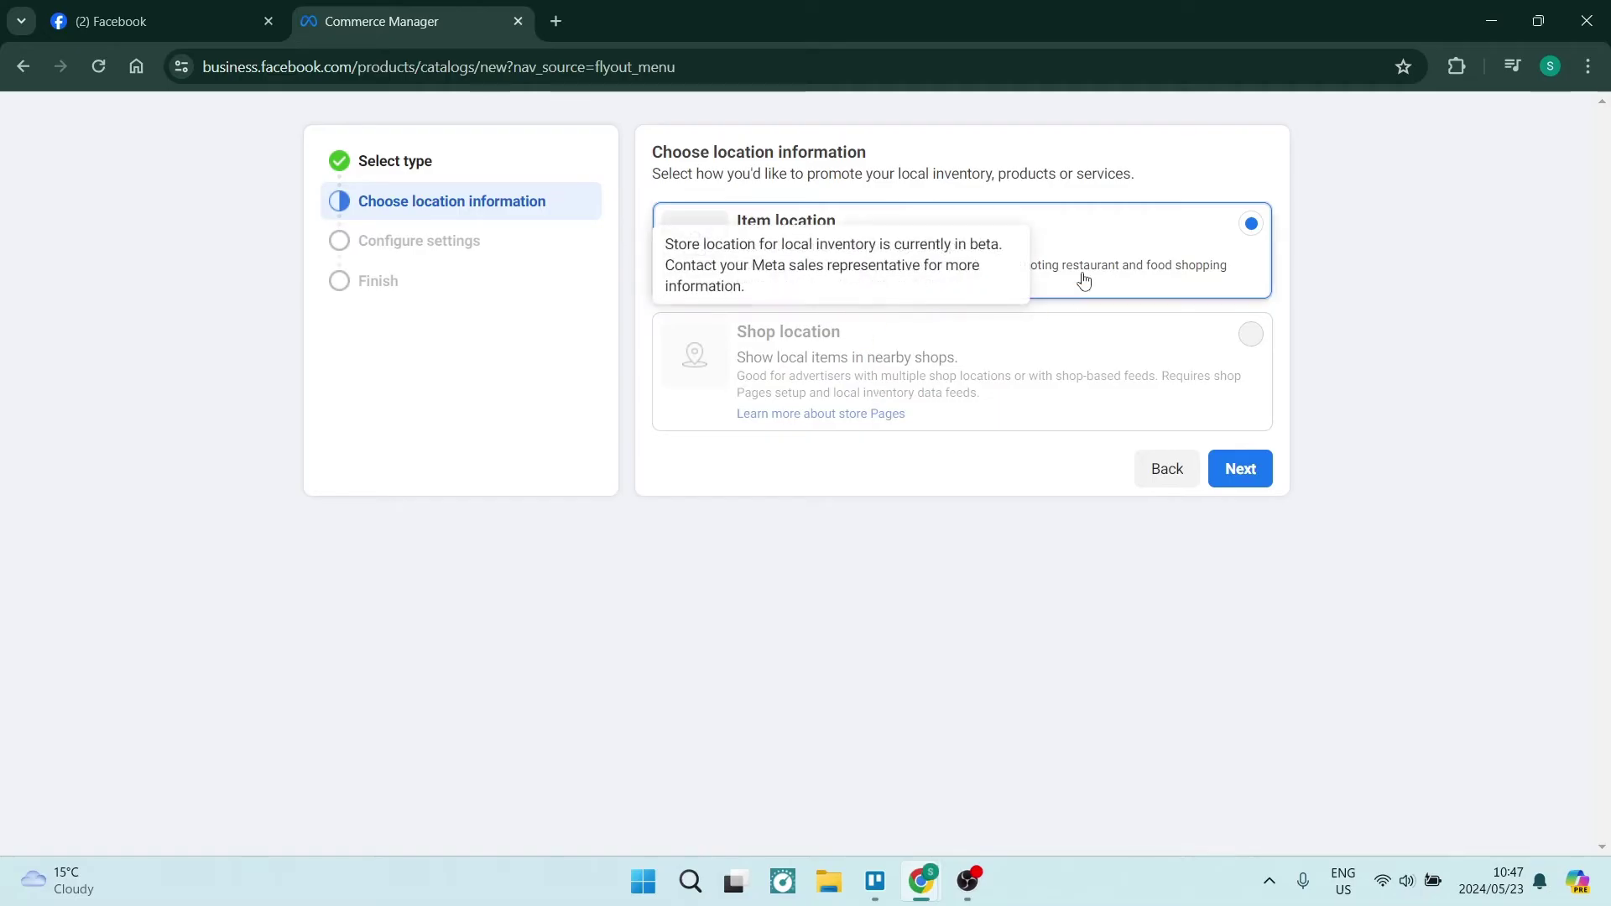
{"action": "mouse_move", "coordinate": [1028, 306]}
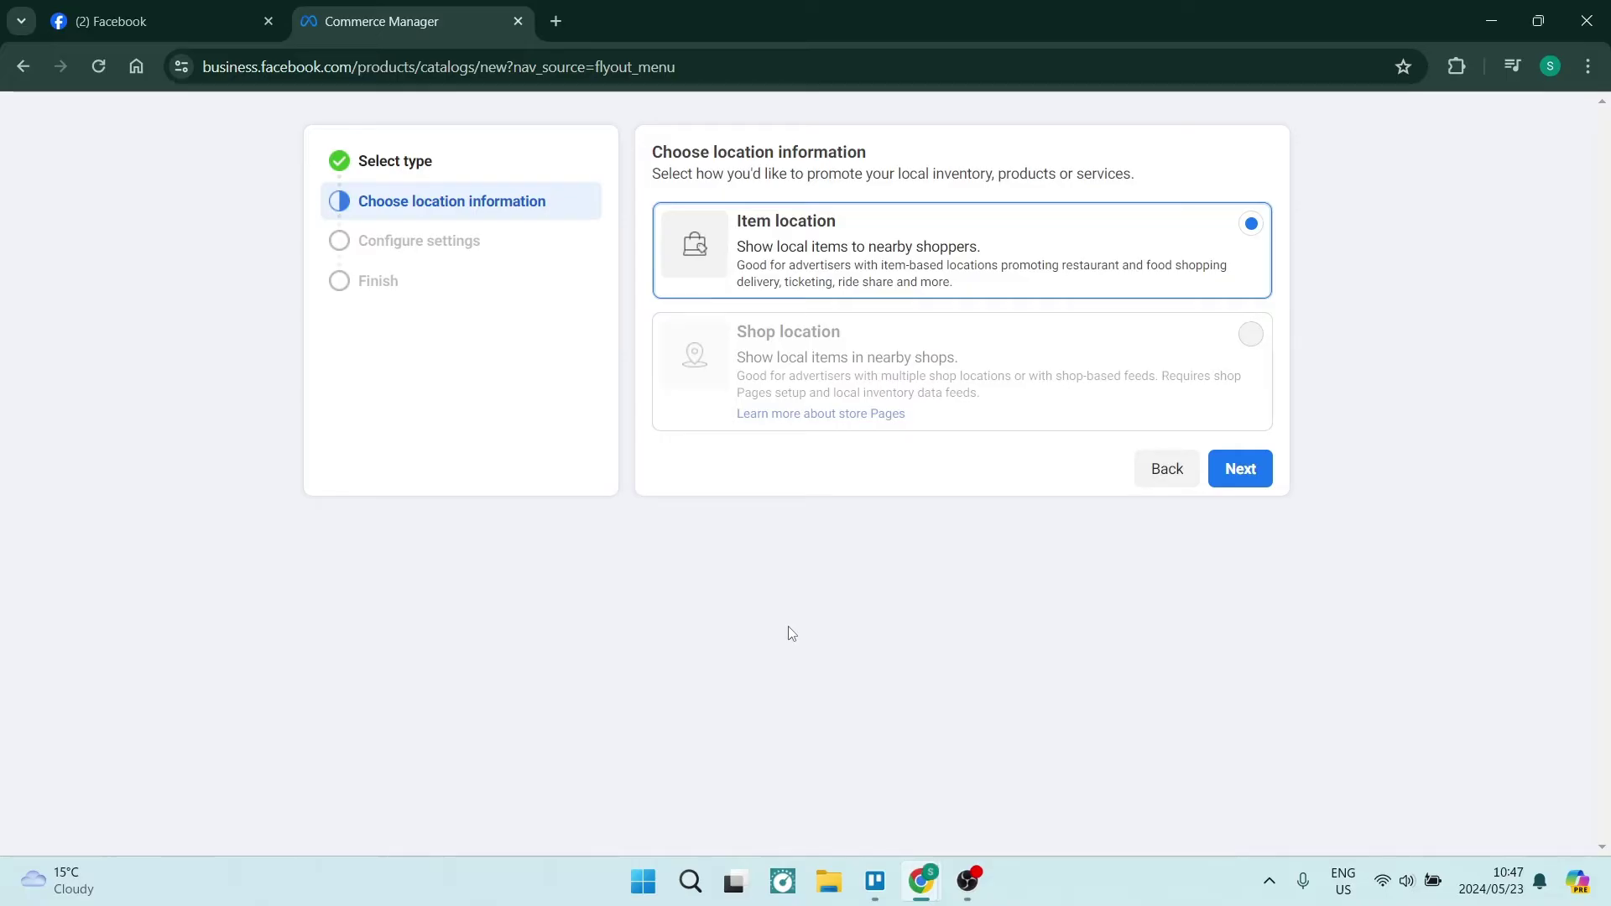
{"action": "mouse_move", "coordinate": [812, 254]}
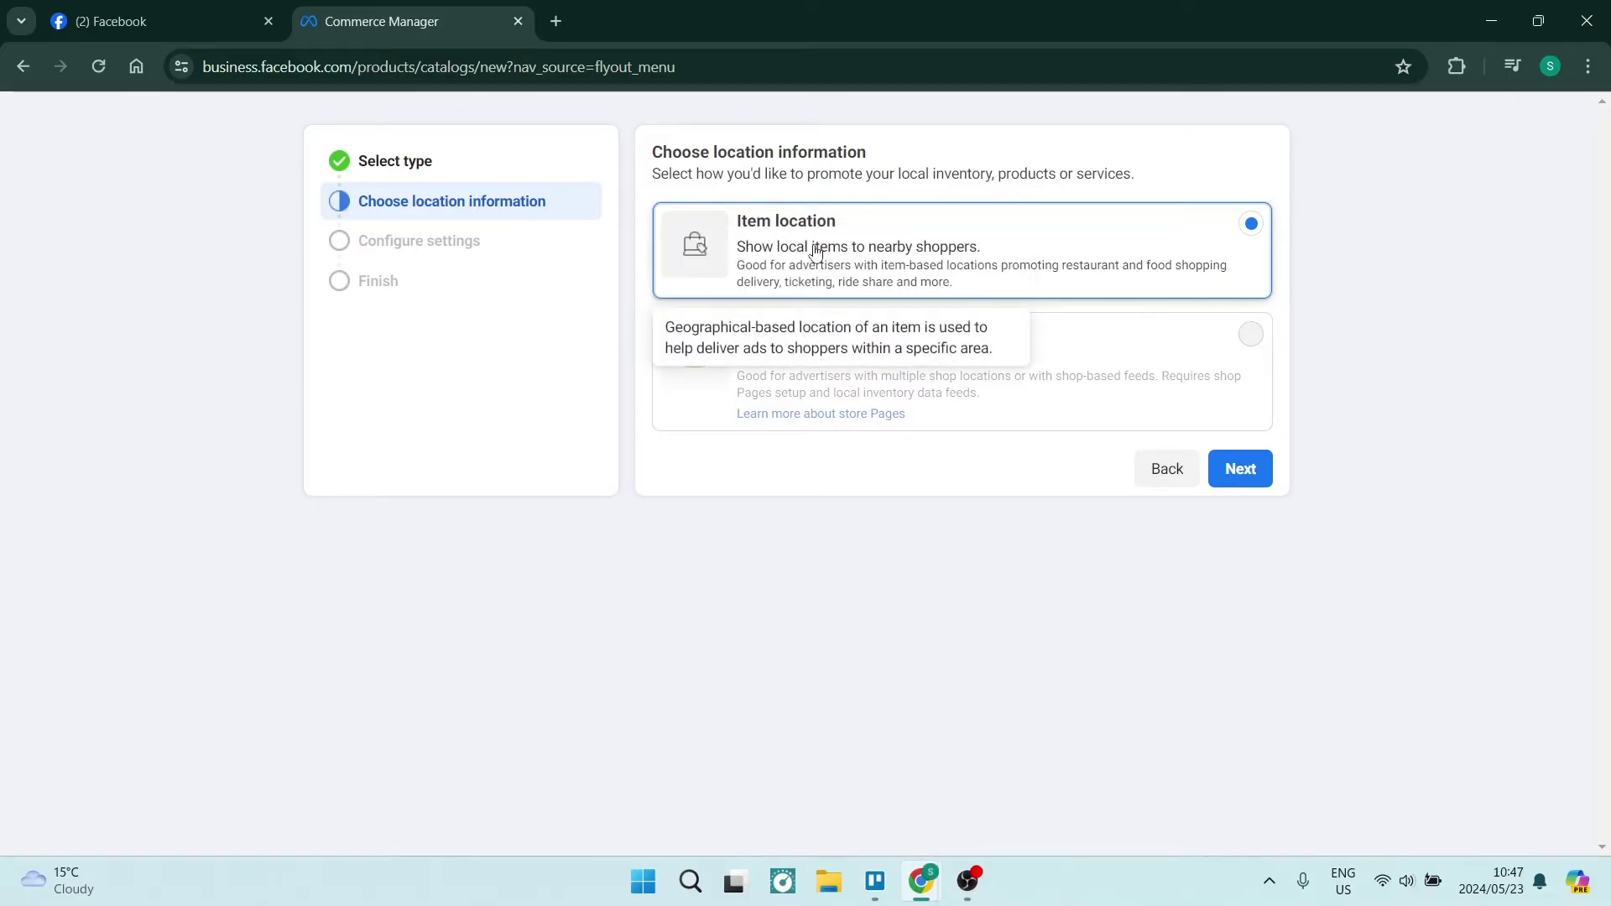
{"action": "left_click", "coordinate": [1247, 472]}
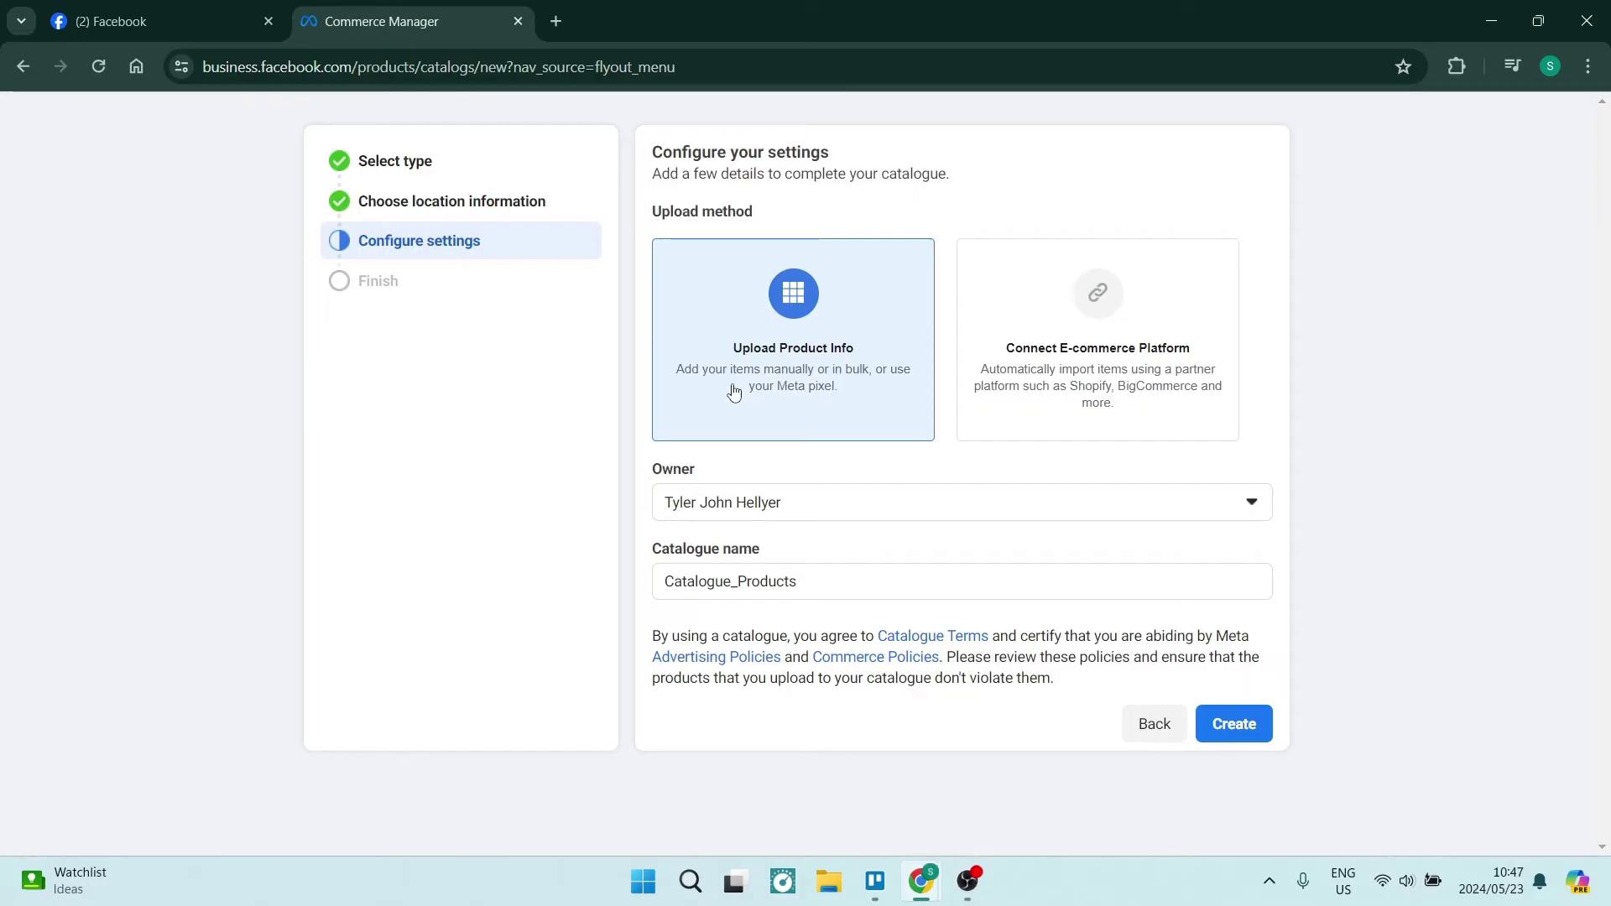
- Keep the current owner and the name Catalogue_Products, and create the catalogue
{"action": "left_click", "coordinate": [910, 506]}
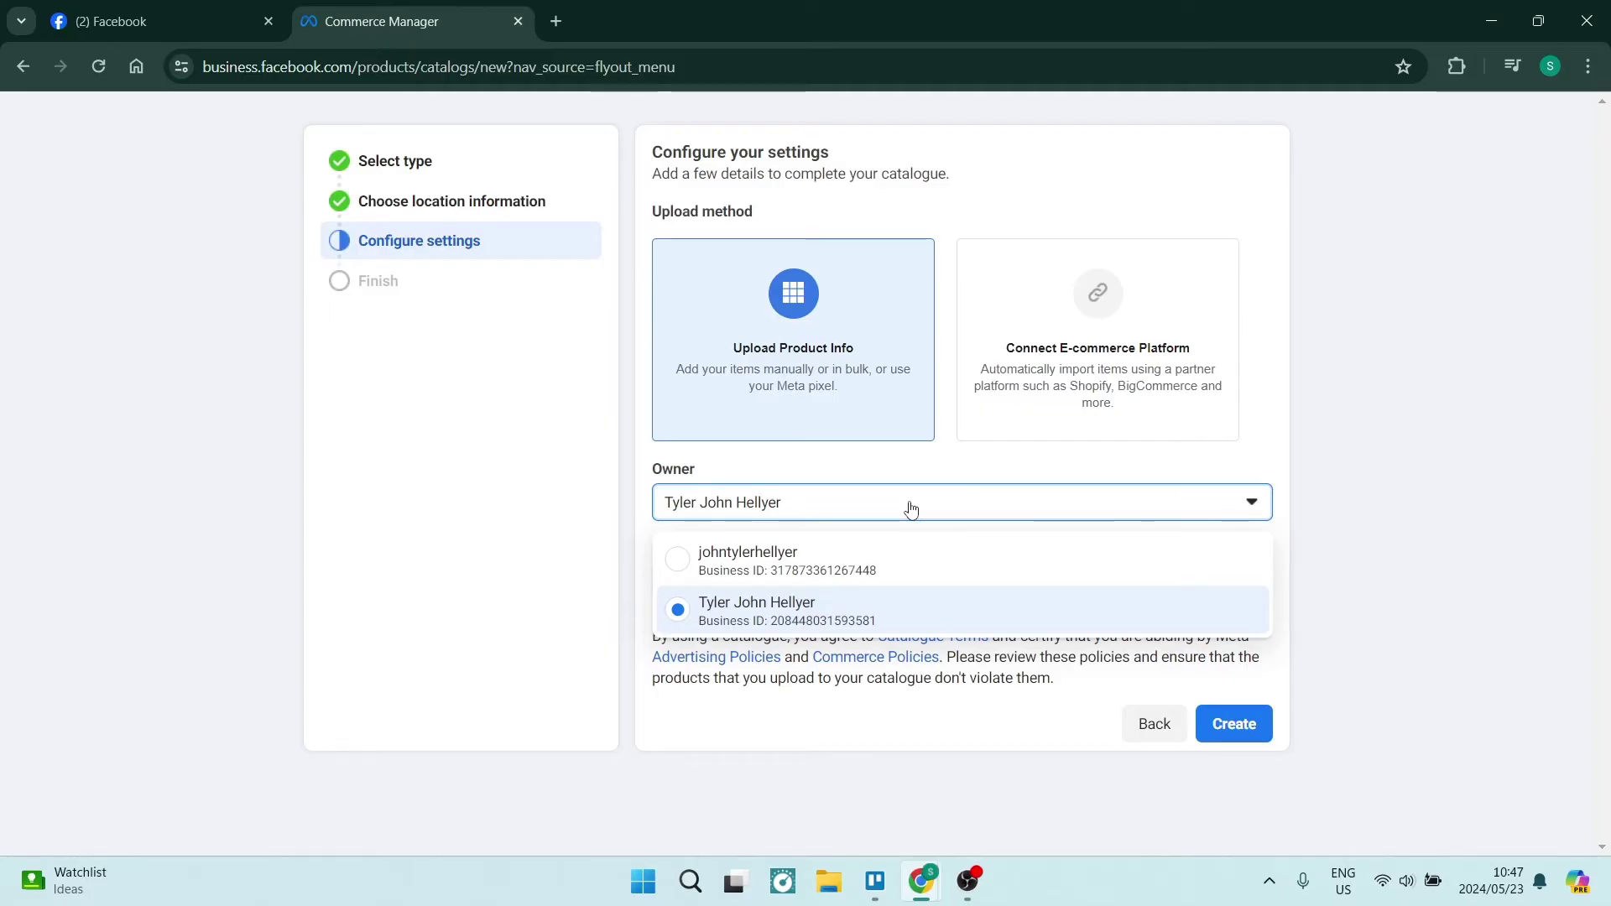
{"action": "left_click", "coordinate": [911, 509]}
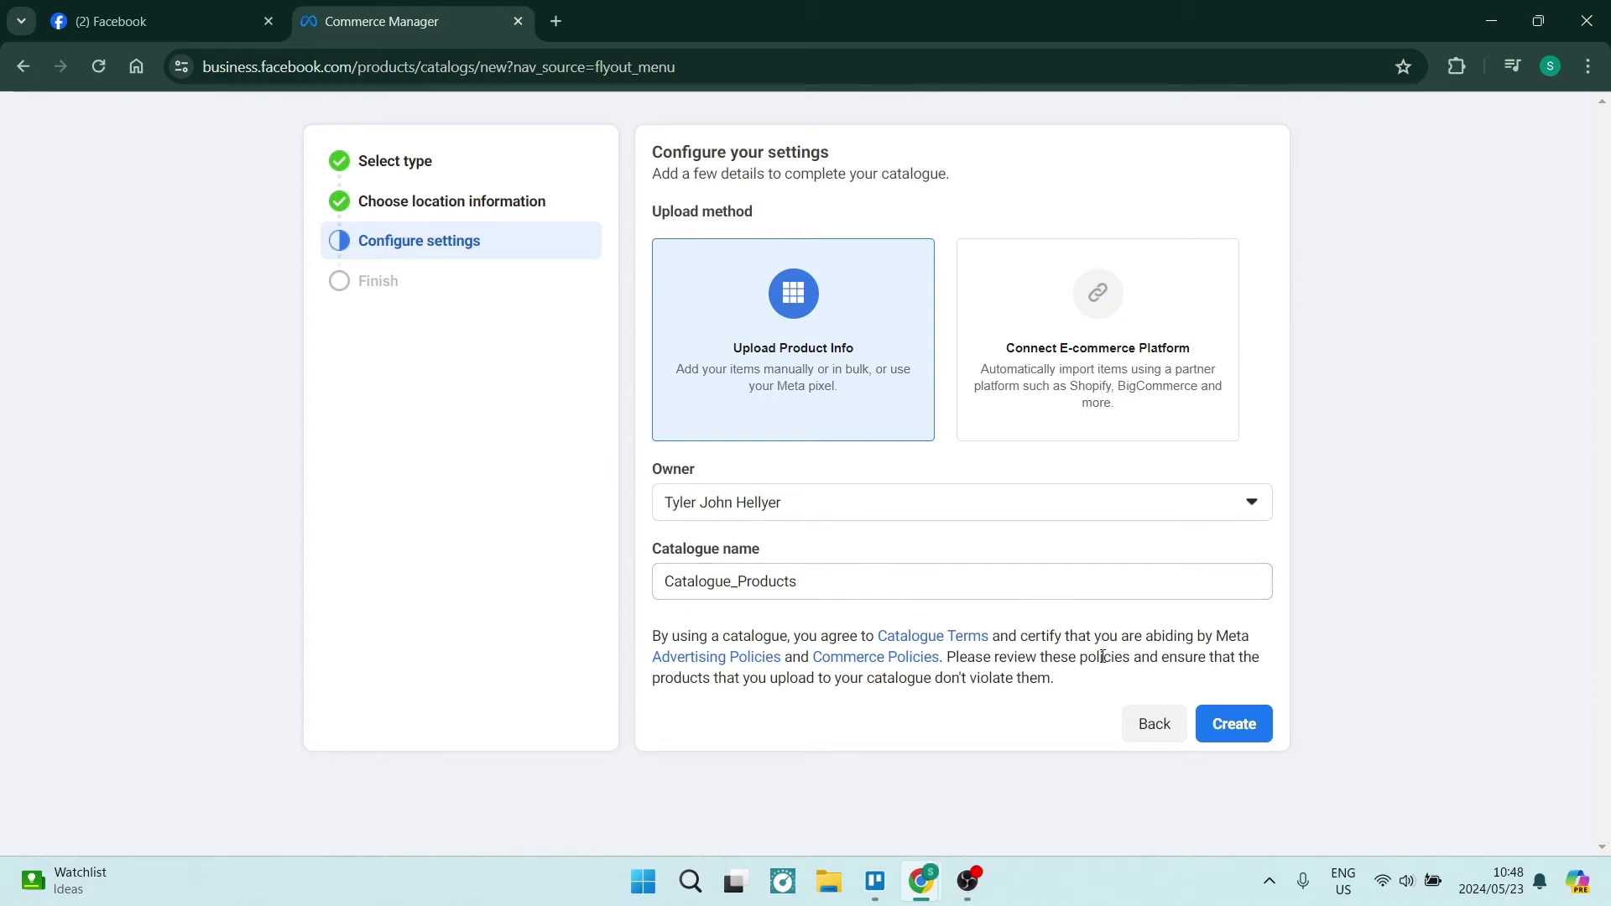
{"action": "left_click", "coordinate": [1232, 723]}
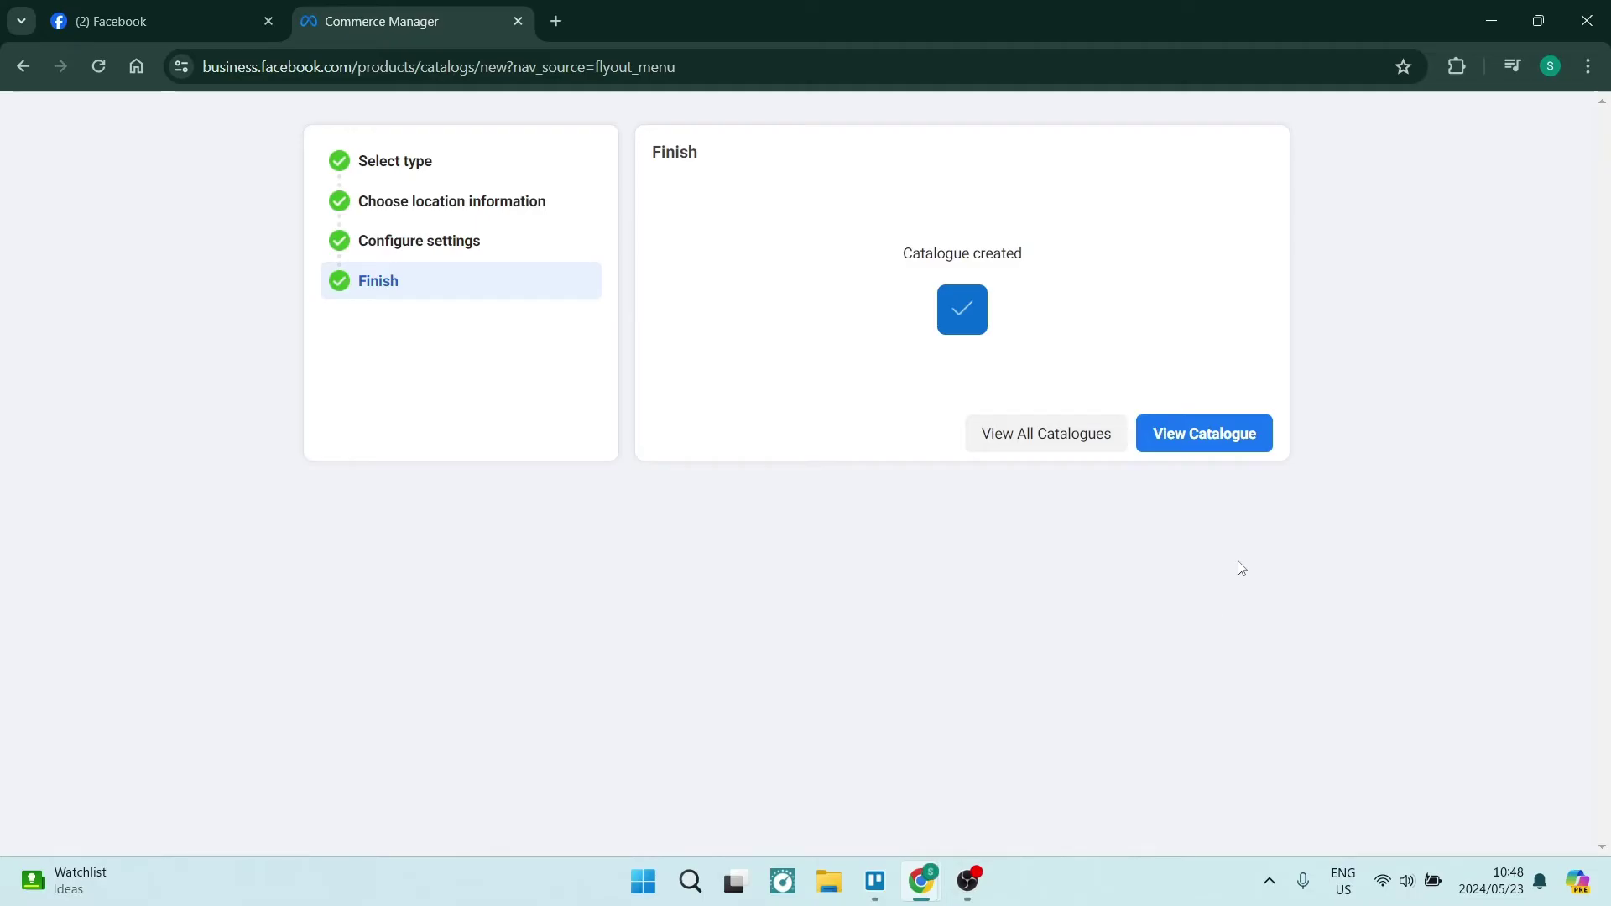
- Go to the new Catalogue_Products catalogue via View Catalogue
{"action": "left_click", "coordinate": [1166, 449]}
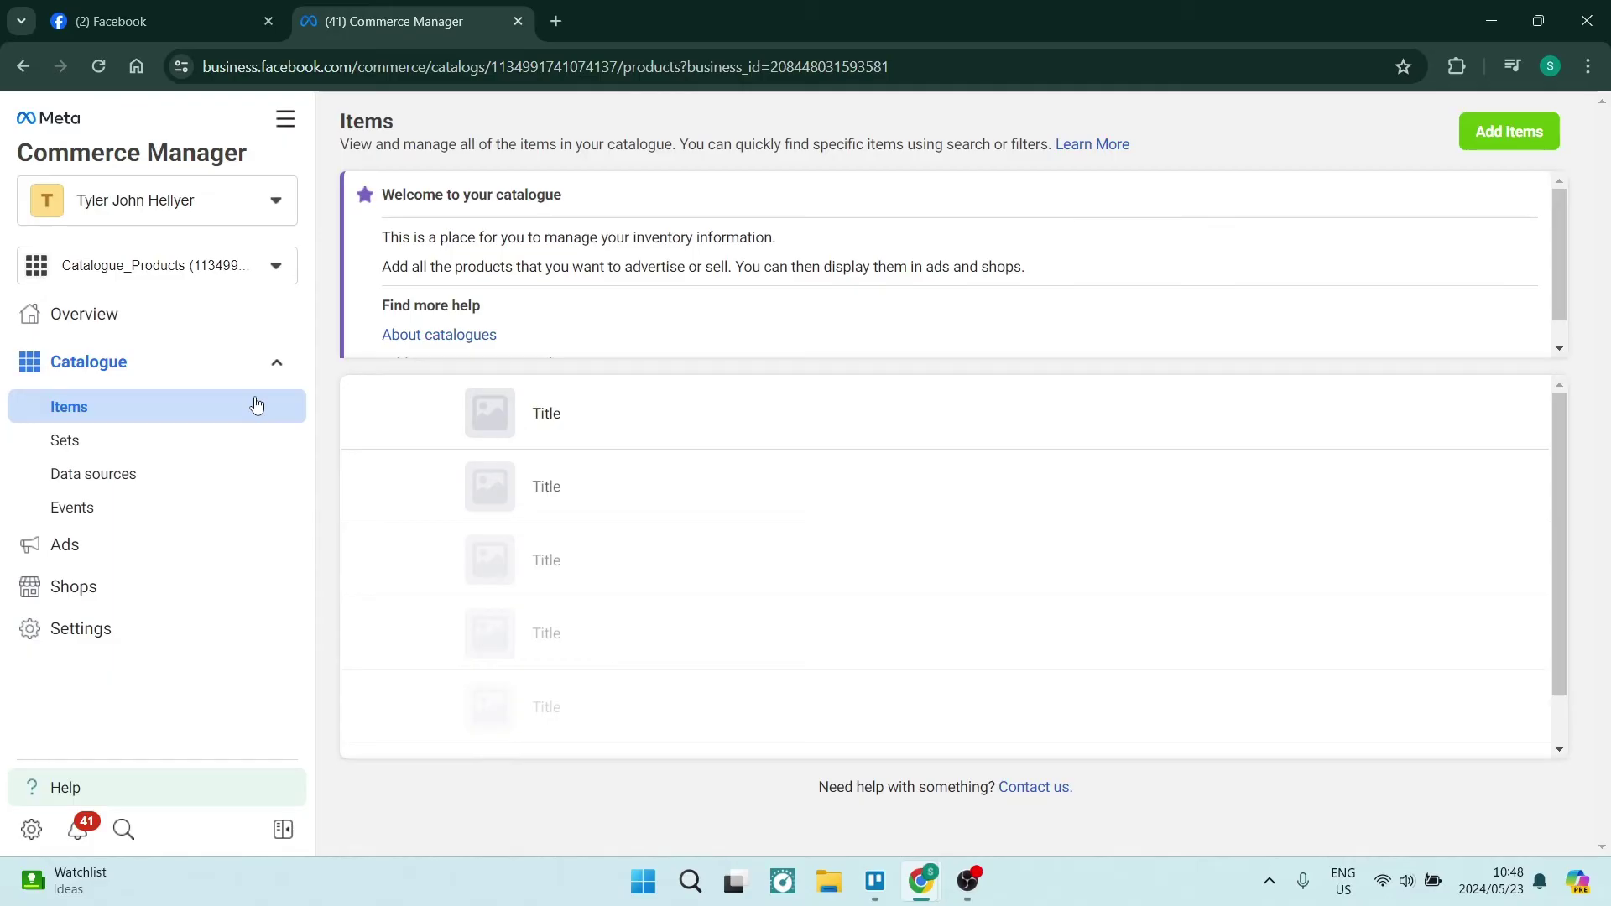
- Begin adding items to Catalogue_Products using the Data feed option
{"action": "left_click", "coordinate": [1497, 133]}
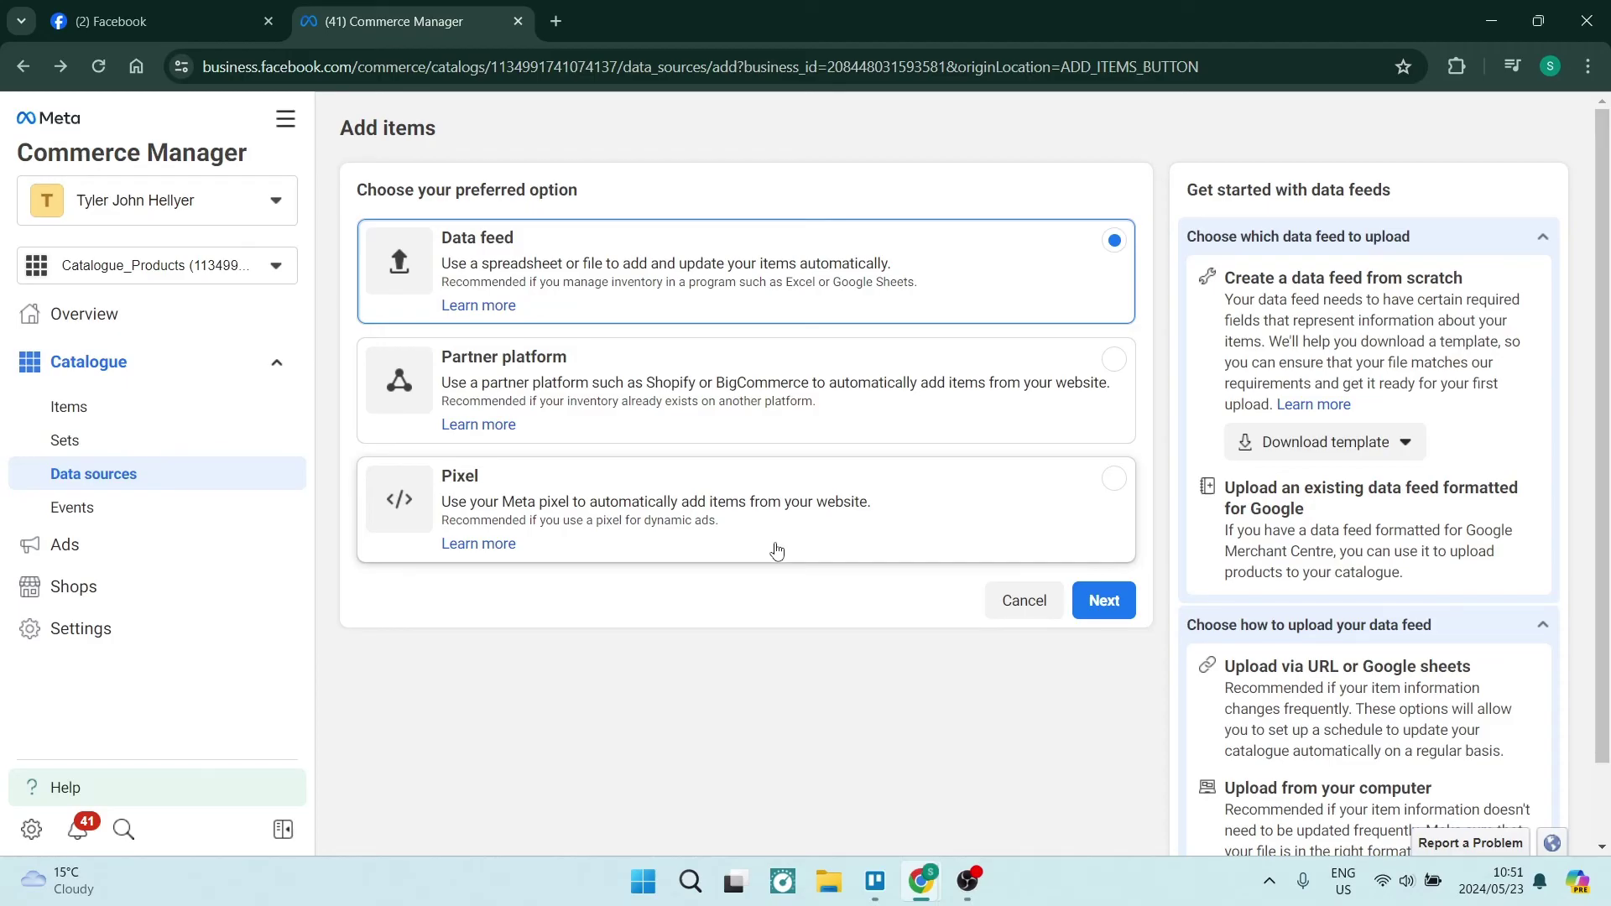
{"action": "scroll", "coordinate": [1321, 398], "scroll_direction": "down", "scroll_amount": 1}
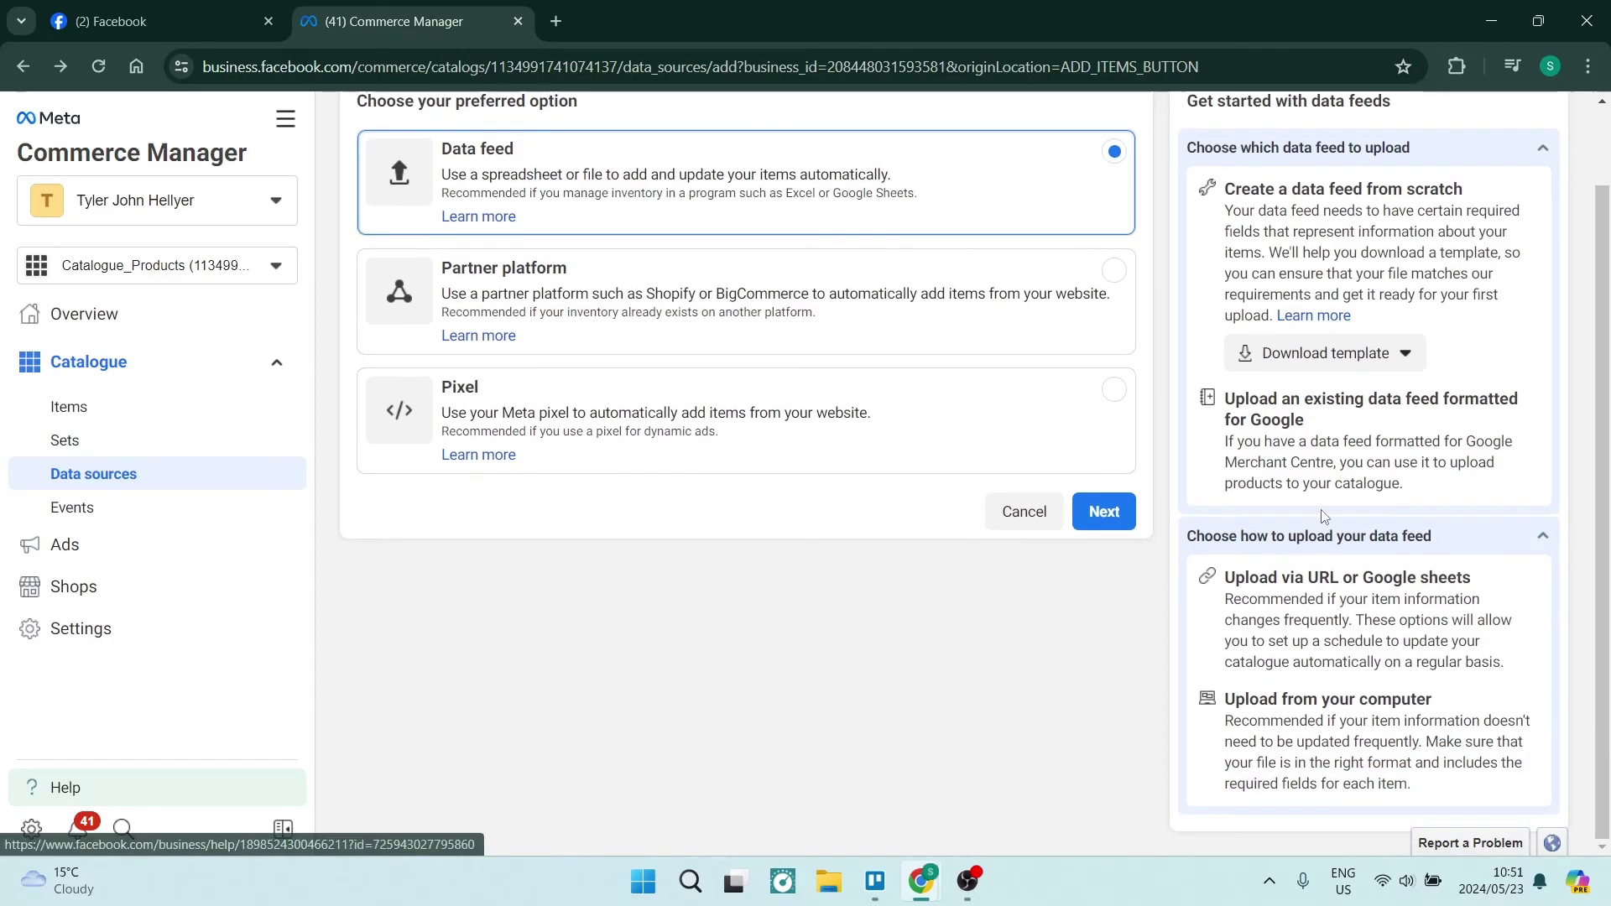
{"action": "scroll", "coordinate": [1313, 327], "scroll_direction": "up", "scroll_amount": 1}
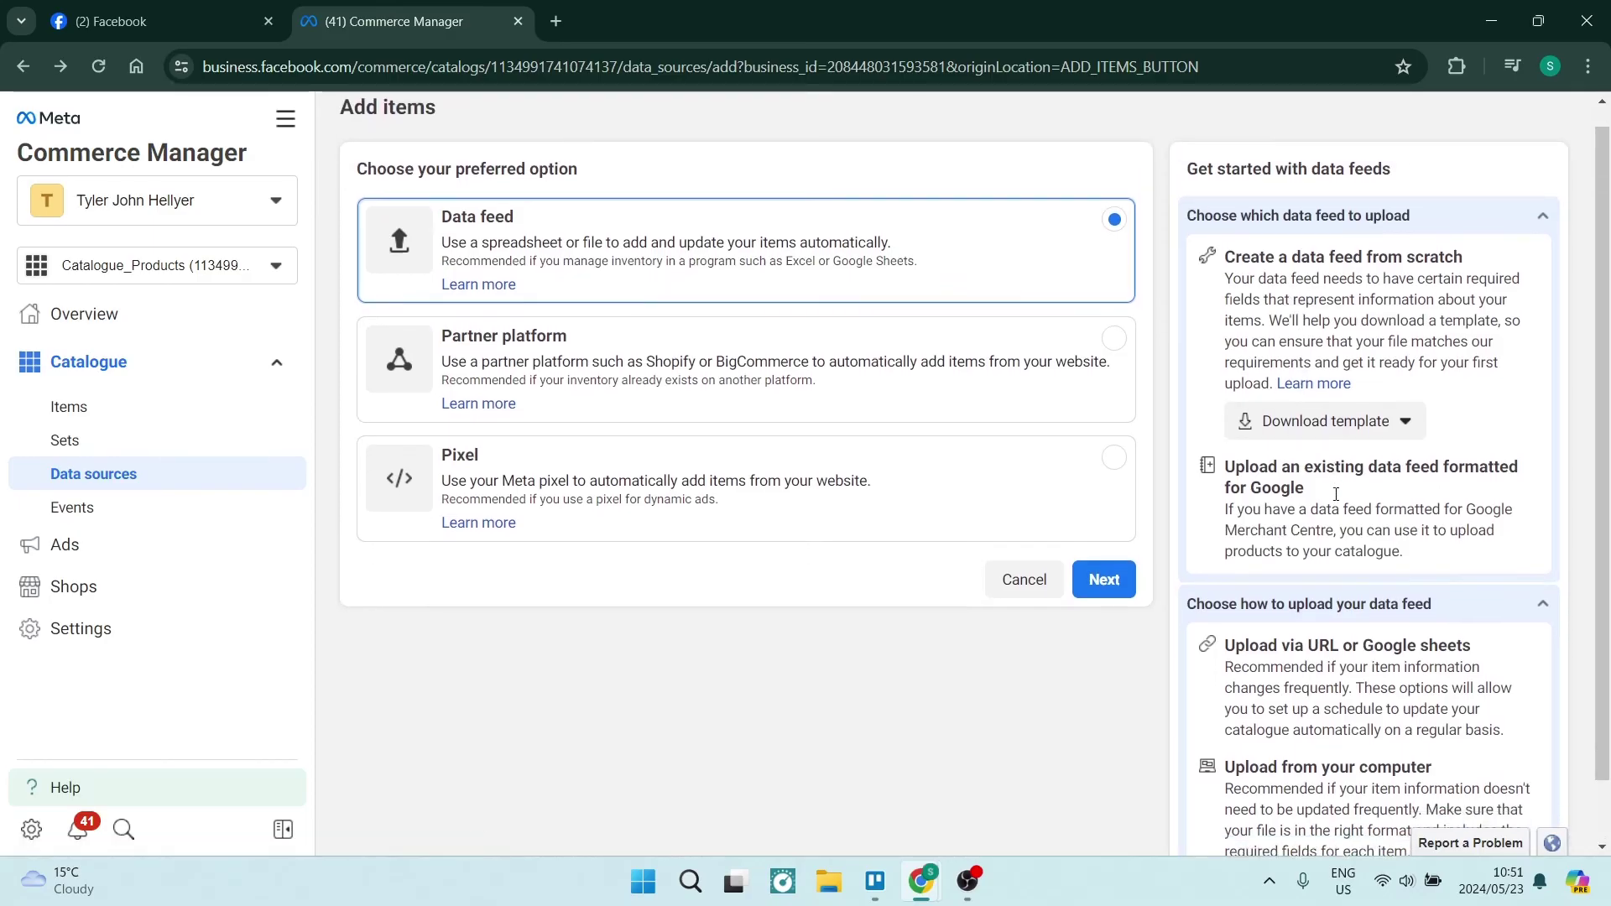
{"action": "scroll", "coordinate": [1335, 493], "scroll_direction": "down", "scroll_amount": 1}
{"action": "scroll", "coordinate": [1335, 503], "scroll_direction": "up", "scroll_amount": 1}
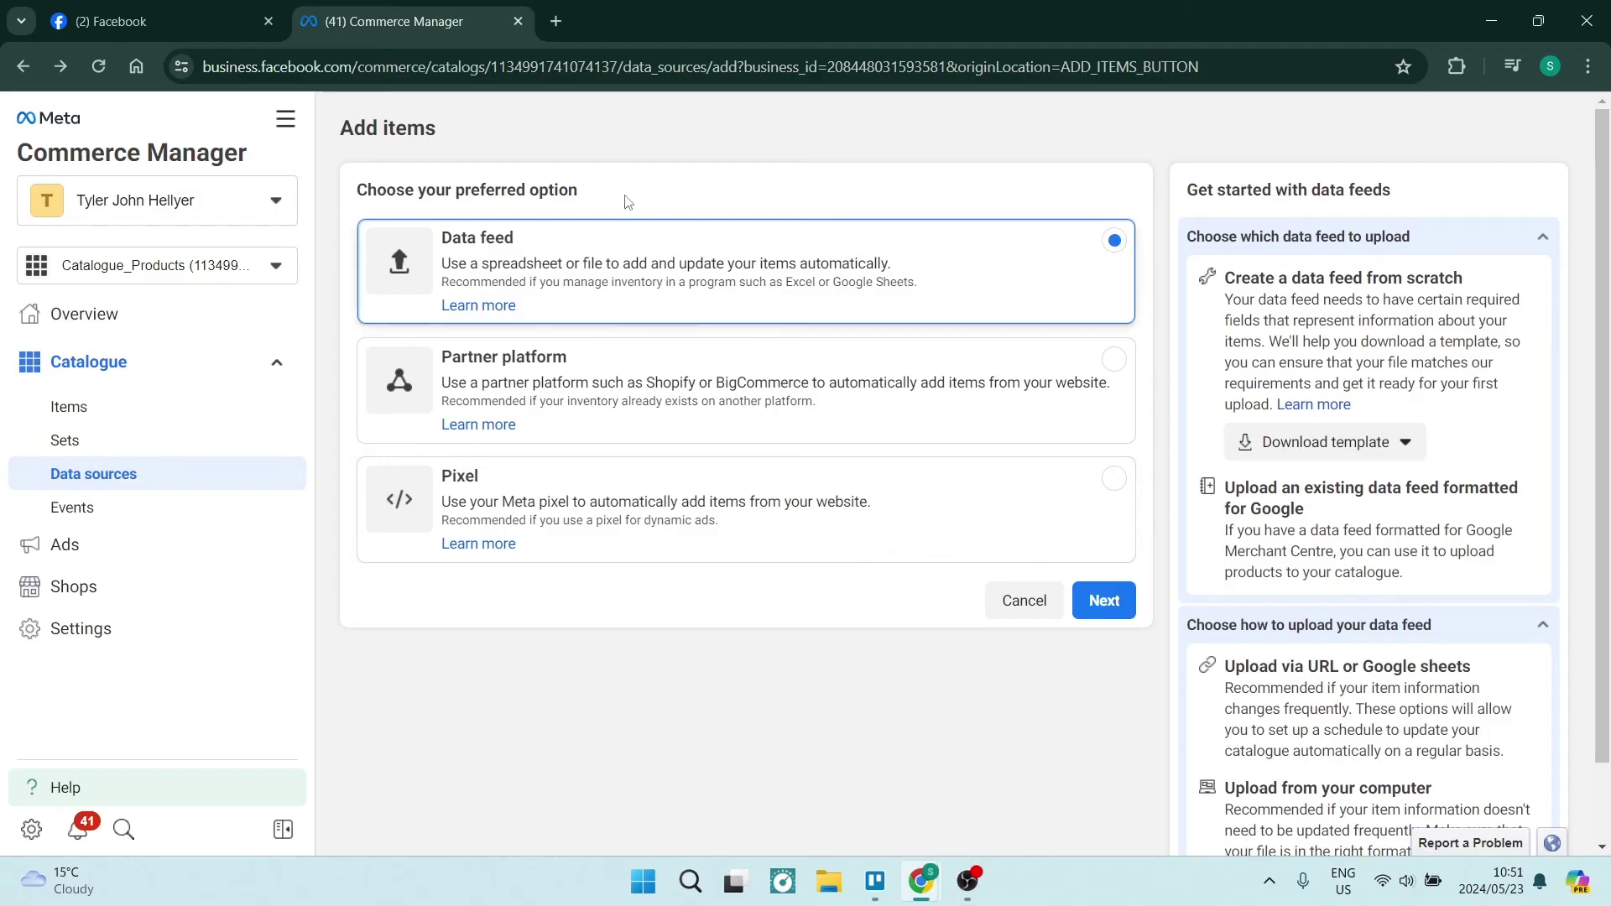
{"action": "left_click", "coordinate": [1097, 599]}
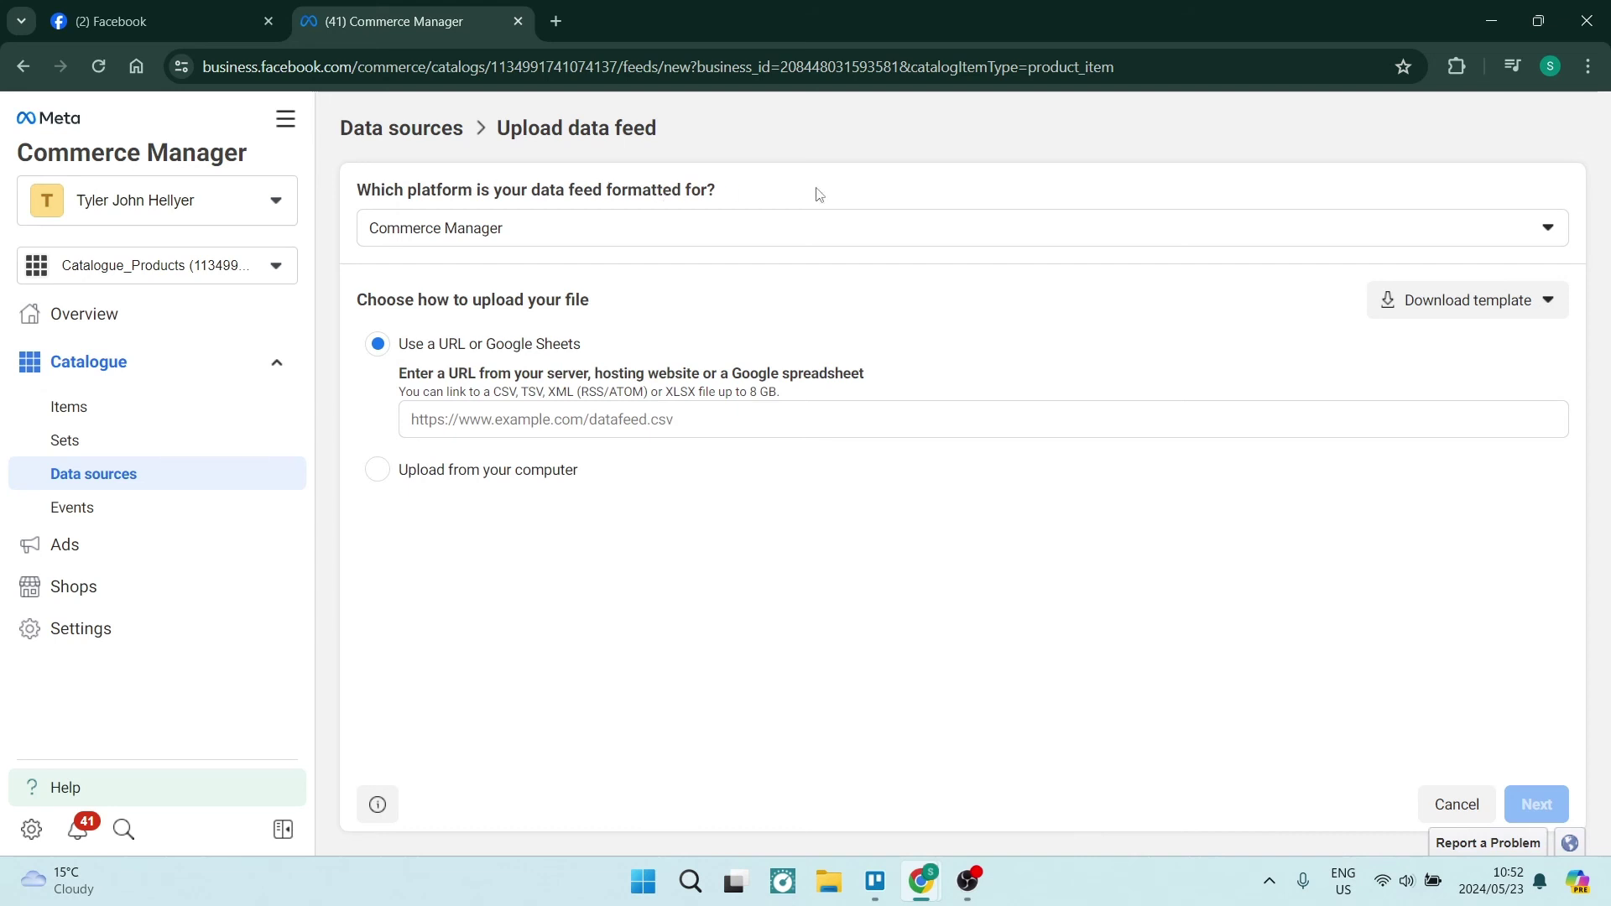
- Keep Commerce Manager as the feed platform, skip the template, and choose Upload from your computer
{"action": "left_click", "coordinate": [1045, 239]}
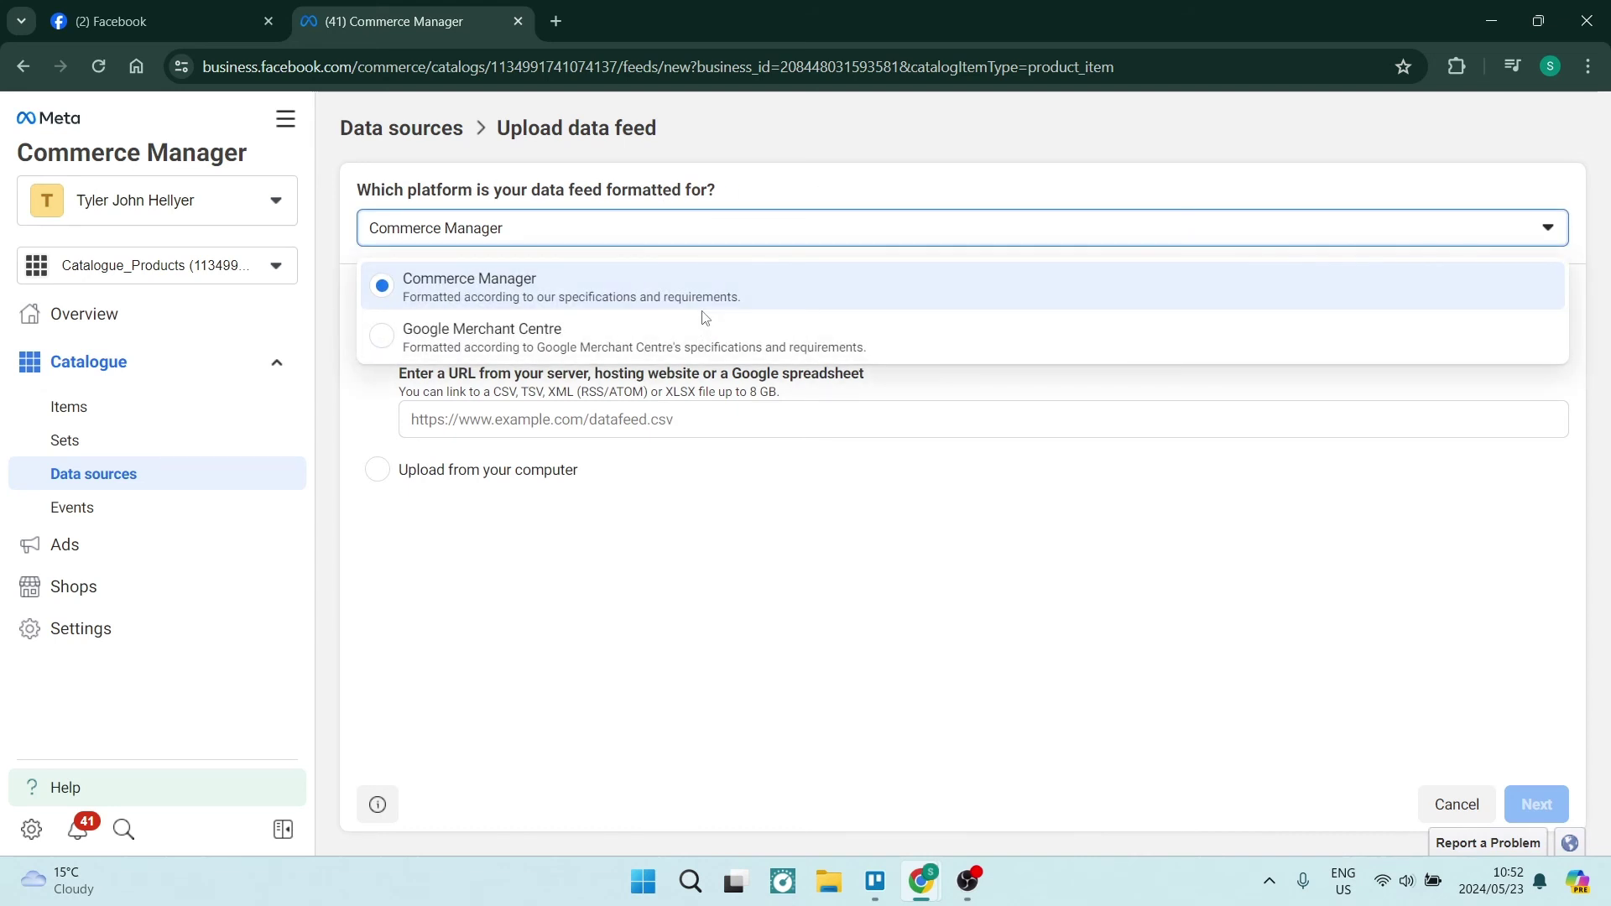
{"action": "left_click", "coordinate": [610, 287]}
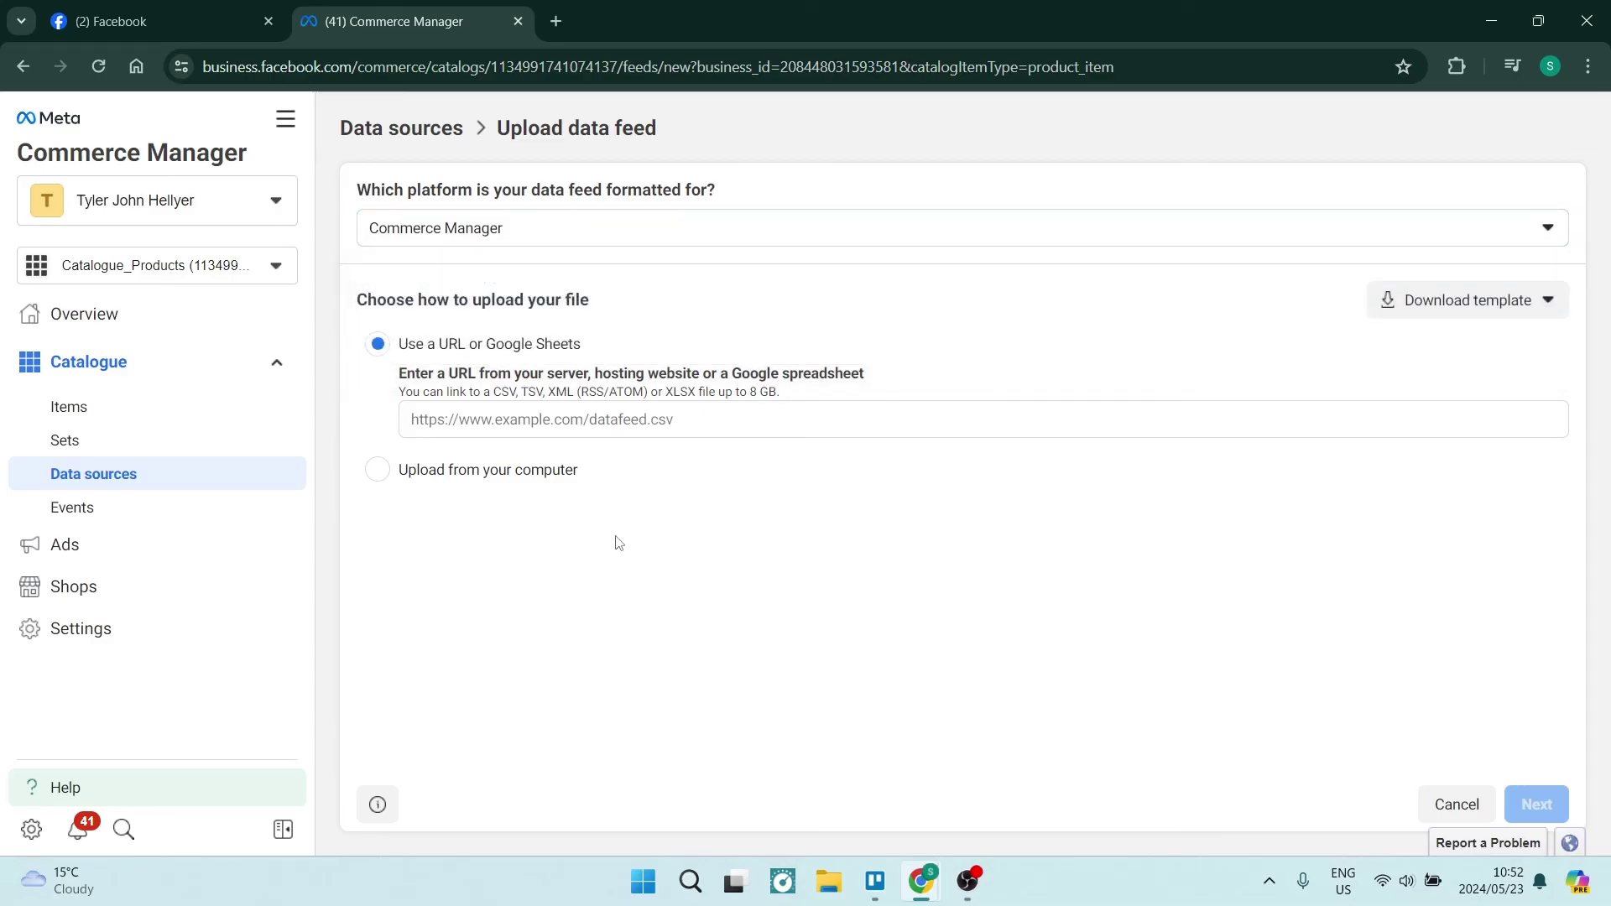
{"action": "left_click", "coordinate": [1473, 317]}
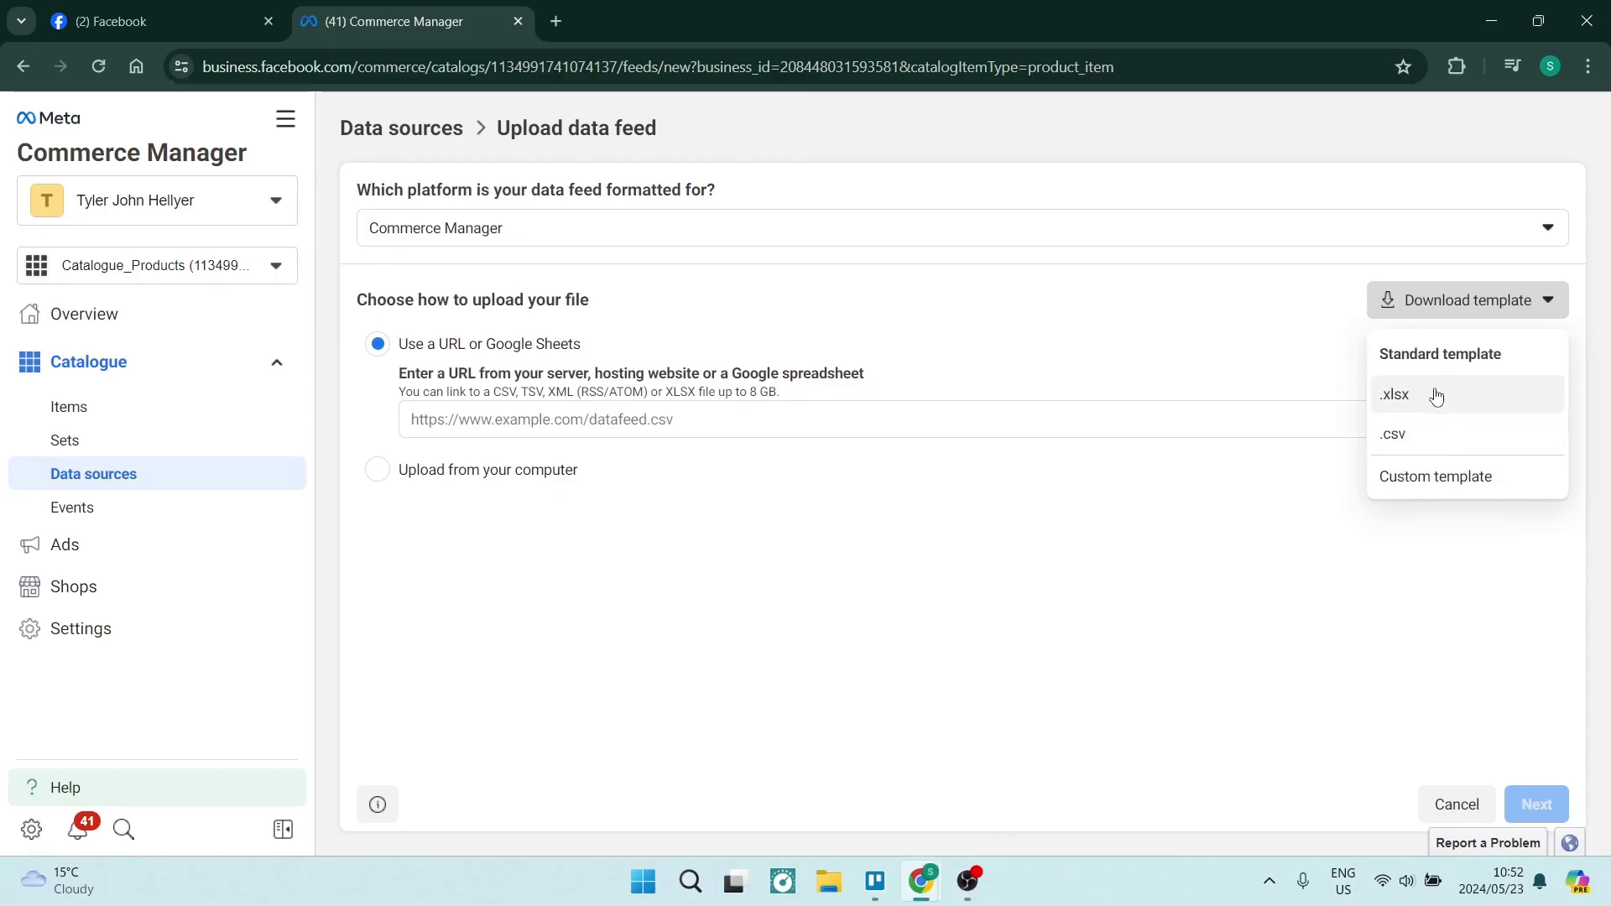
{"action": "left_click", "coordinate": [1102, 594]}
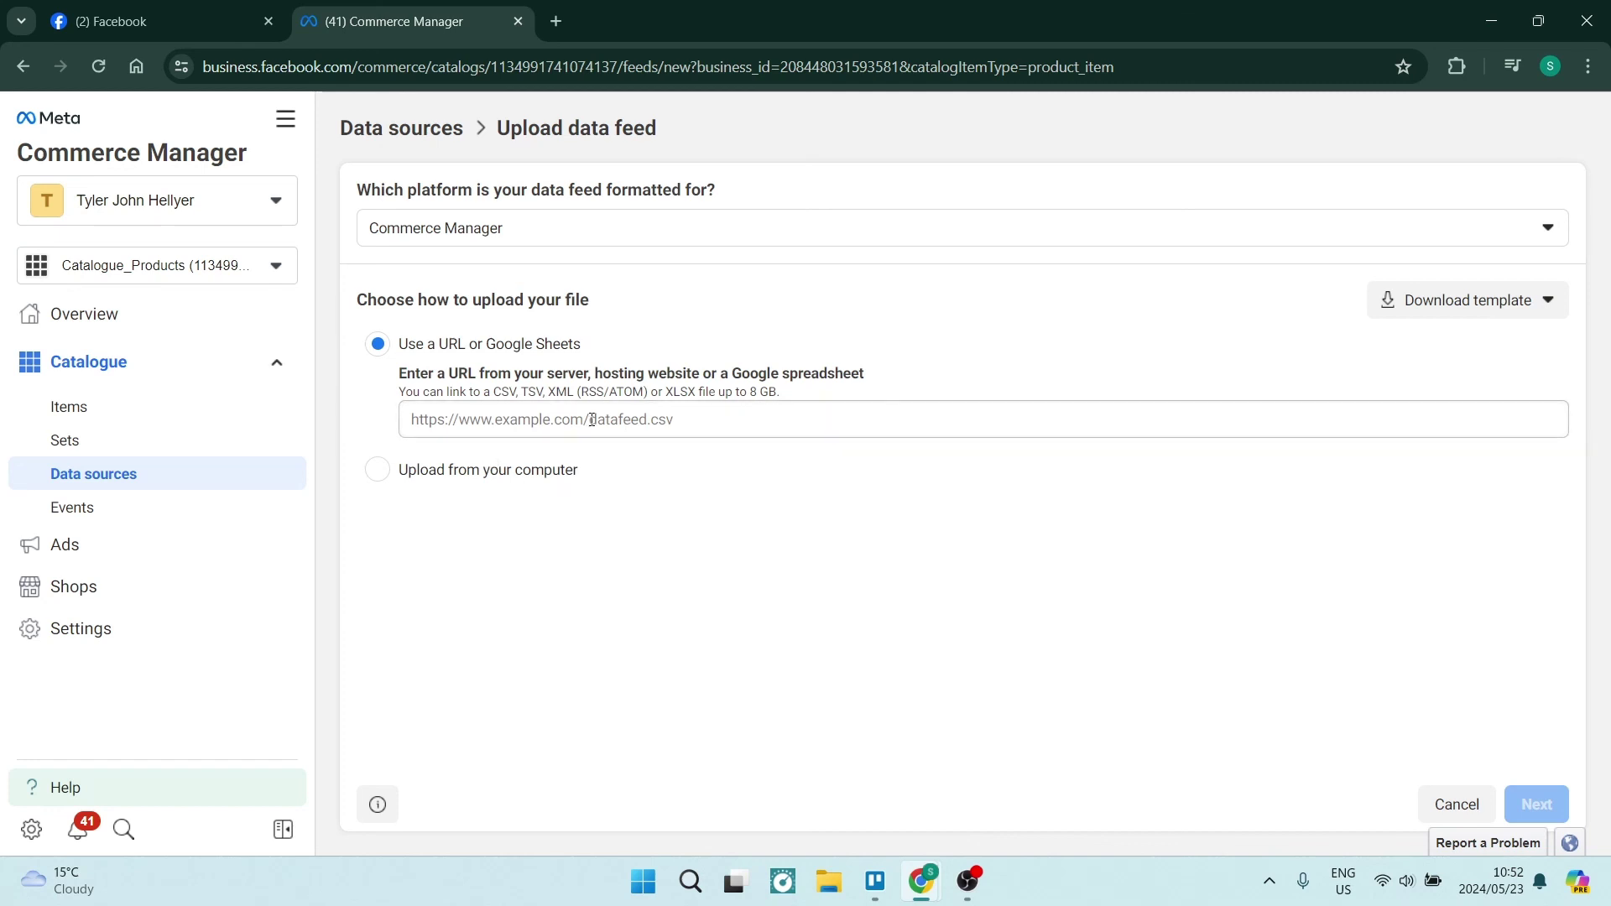
{"action": "left_click", "coordinate": [377, 471]}
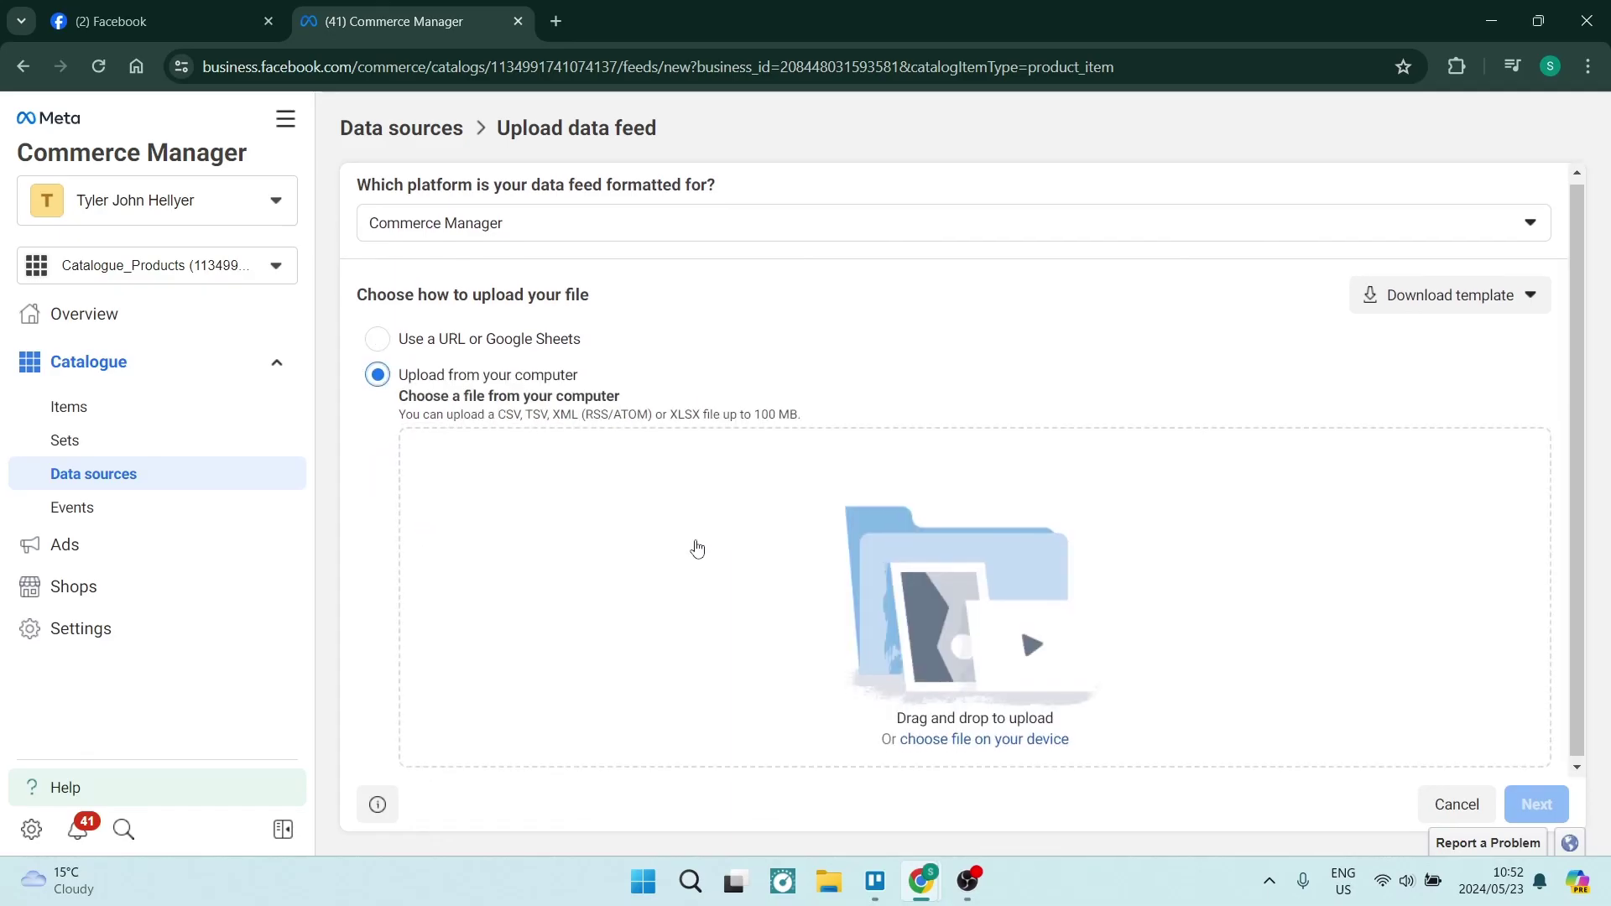